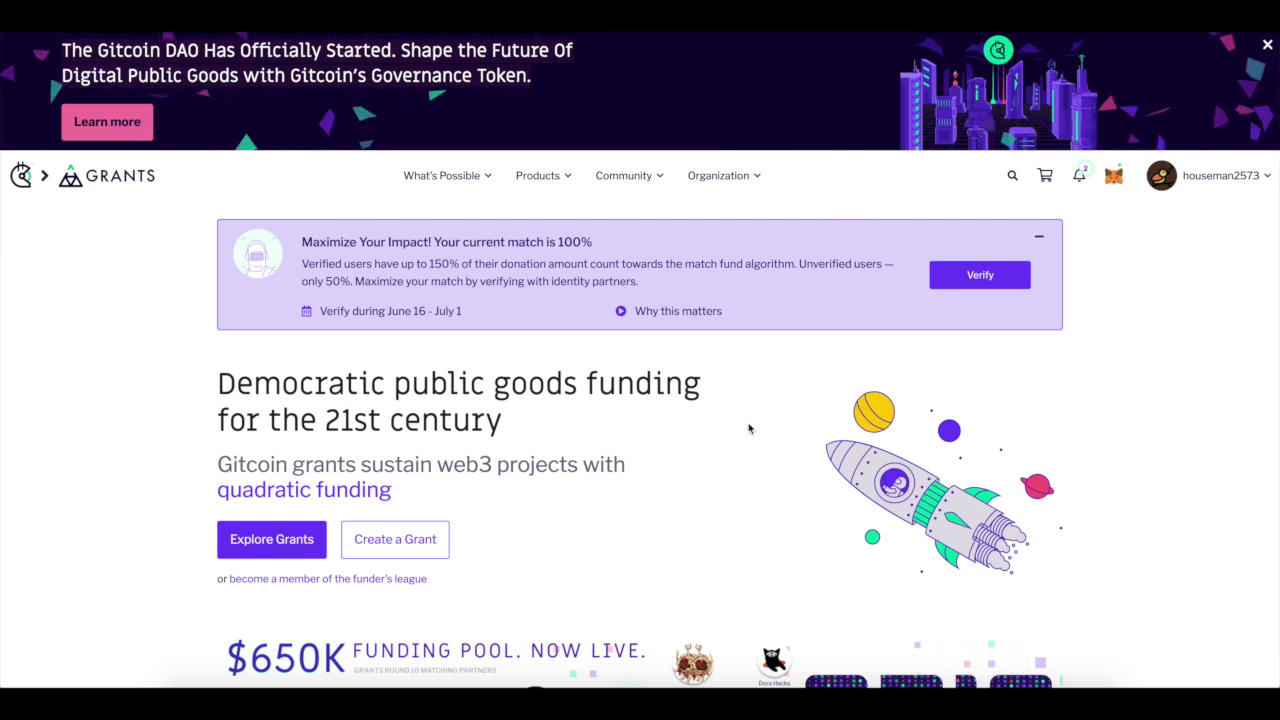
pyautogui.scroll(-2, 745, 463)
pyautogui.scroll(2, 745, 465)
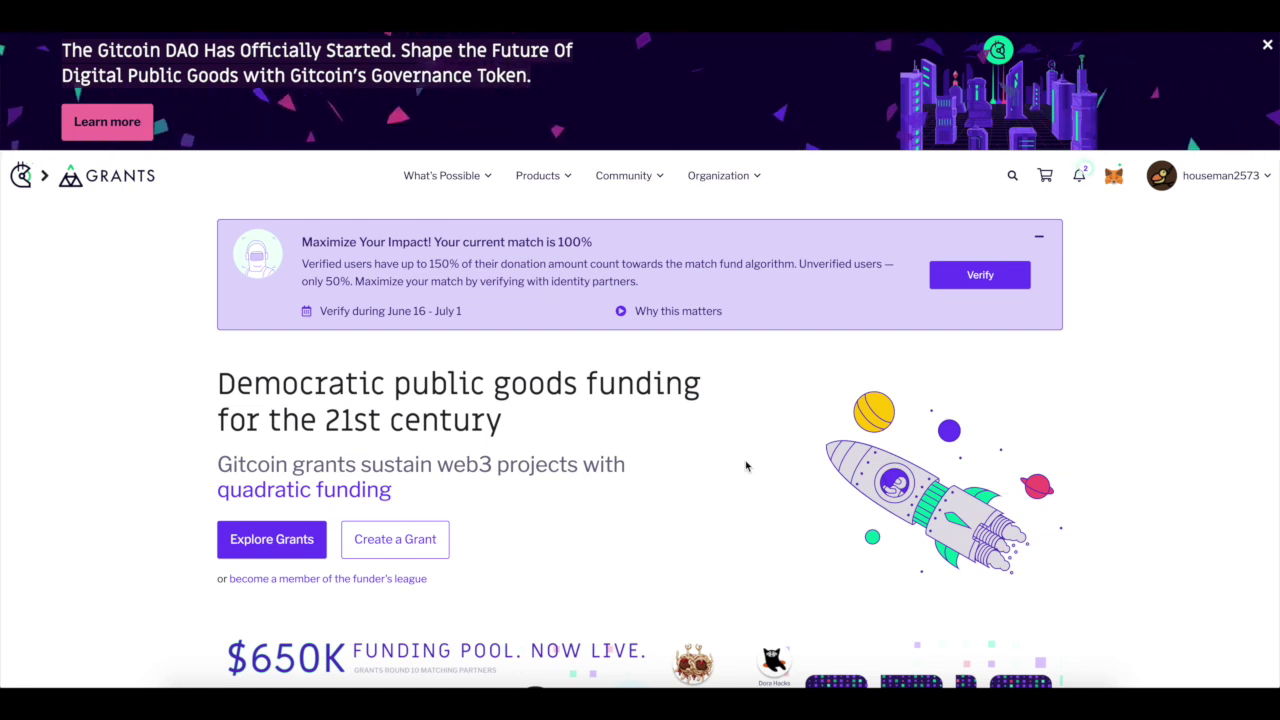
pyautogui.scroll(-2, 489, 575)
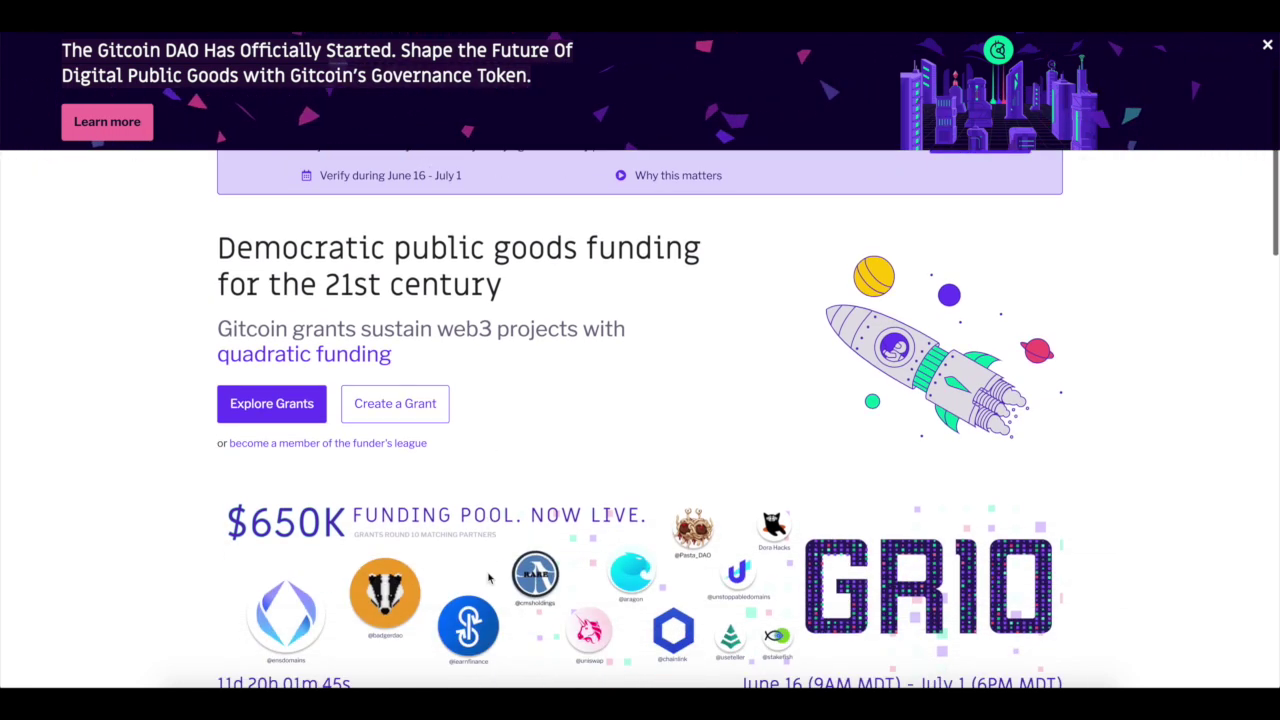
# Open the Create a Grant form, then open and dismiss the account menu
pyautogui.click(432, 412)
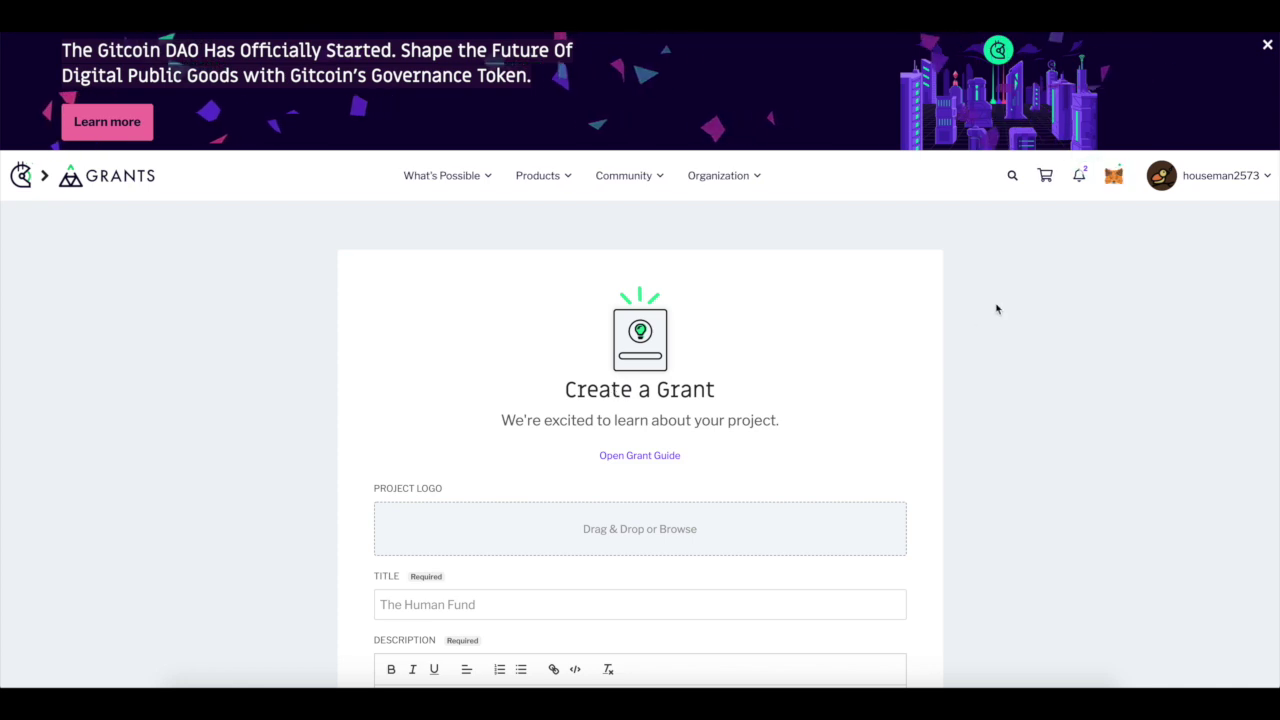
pyautogui.scroll(-1, 1037, 343)
pyautogui.scroll(1, 1108, 280)
pyautogui.click(1219, 185)
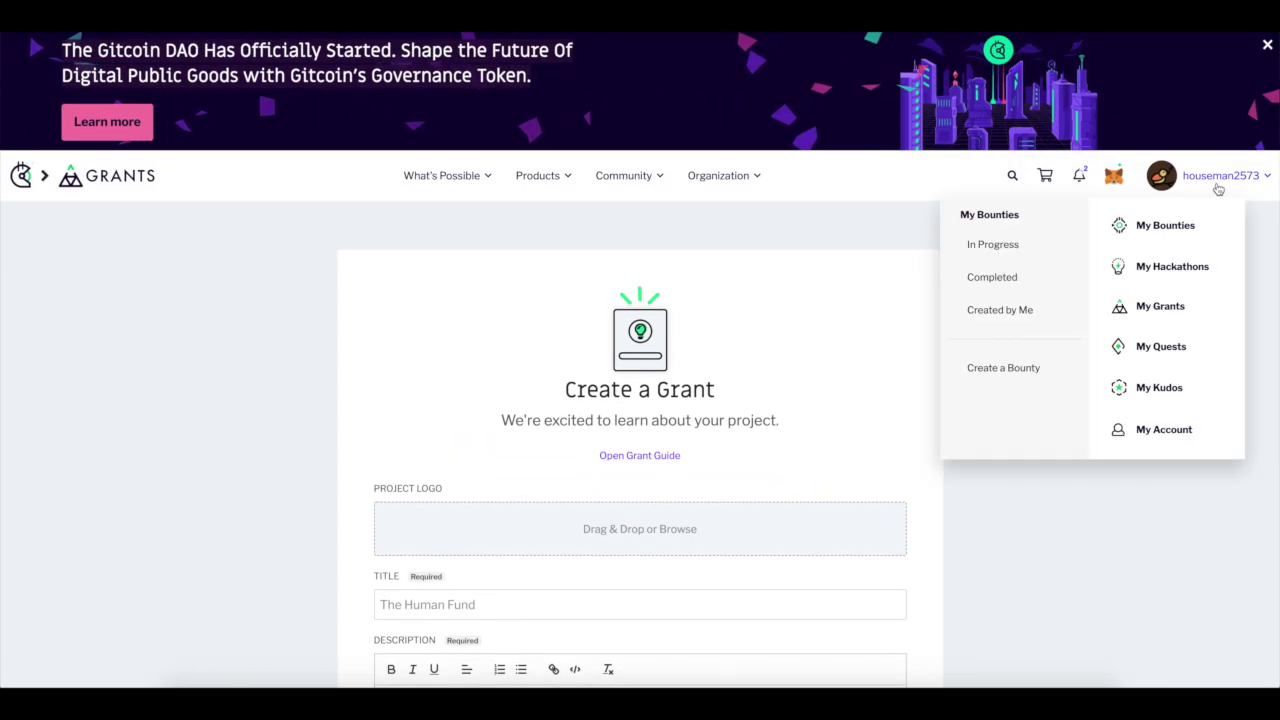
pyautogui.click(808, 311)
# Put the caret in the grant Title field and scroll through the form's sections
pyautogui.scroll(-1, 833, 275)
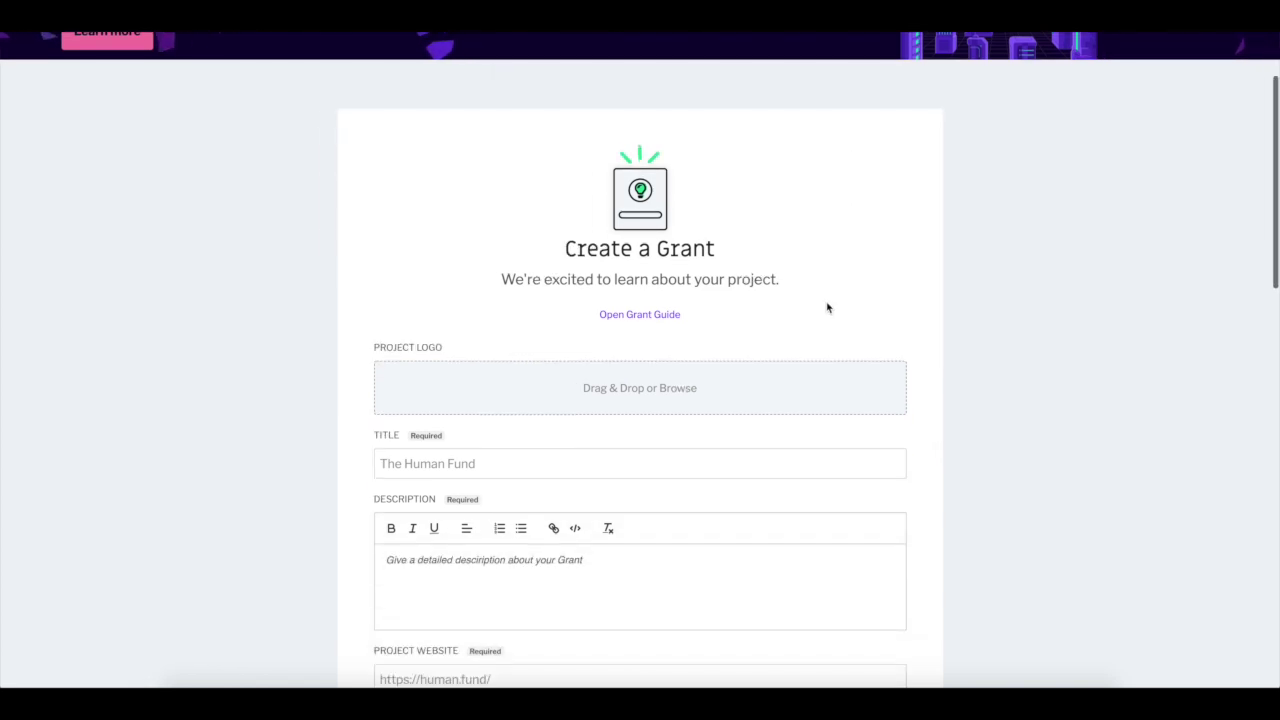
pyautogui.scroll(-1, 827, 308)
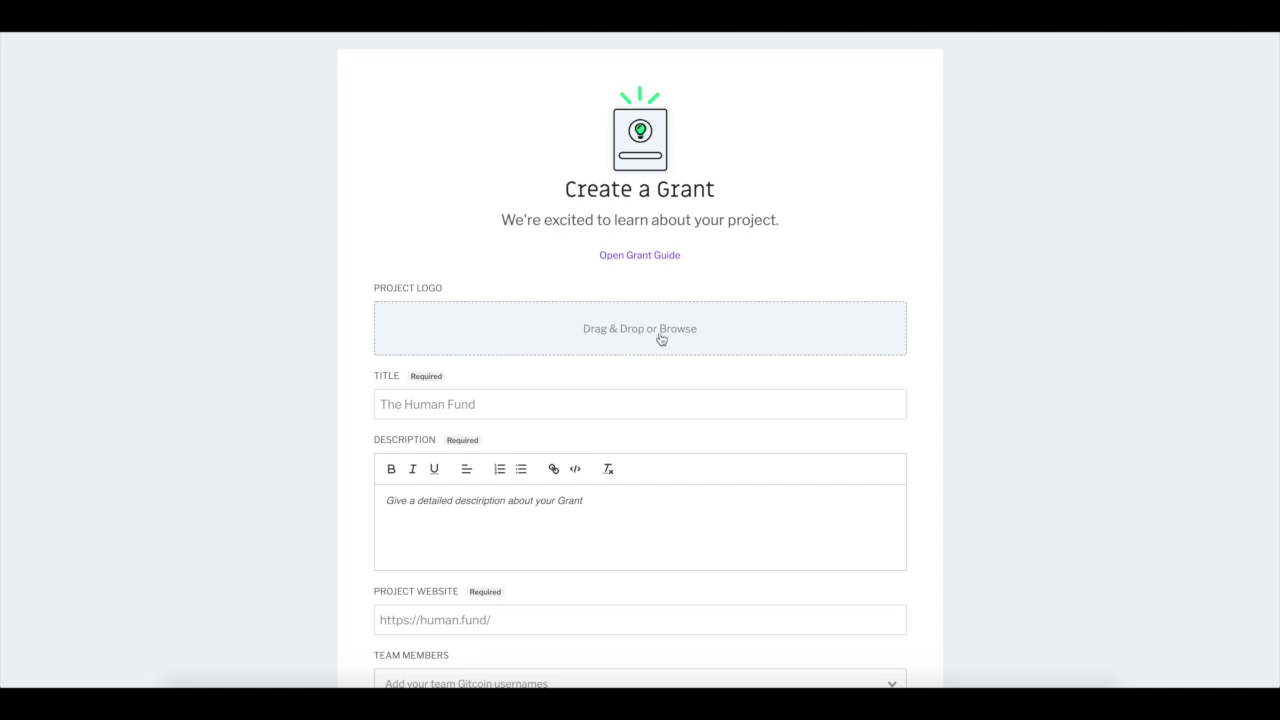
pyautogui.scroll(-1, 661, 339)
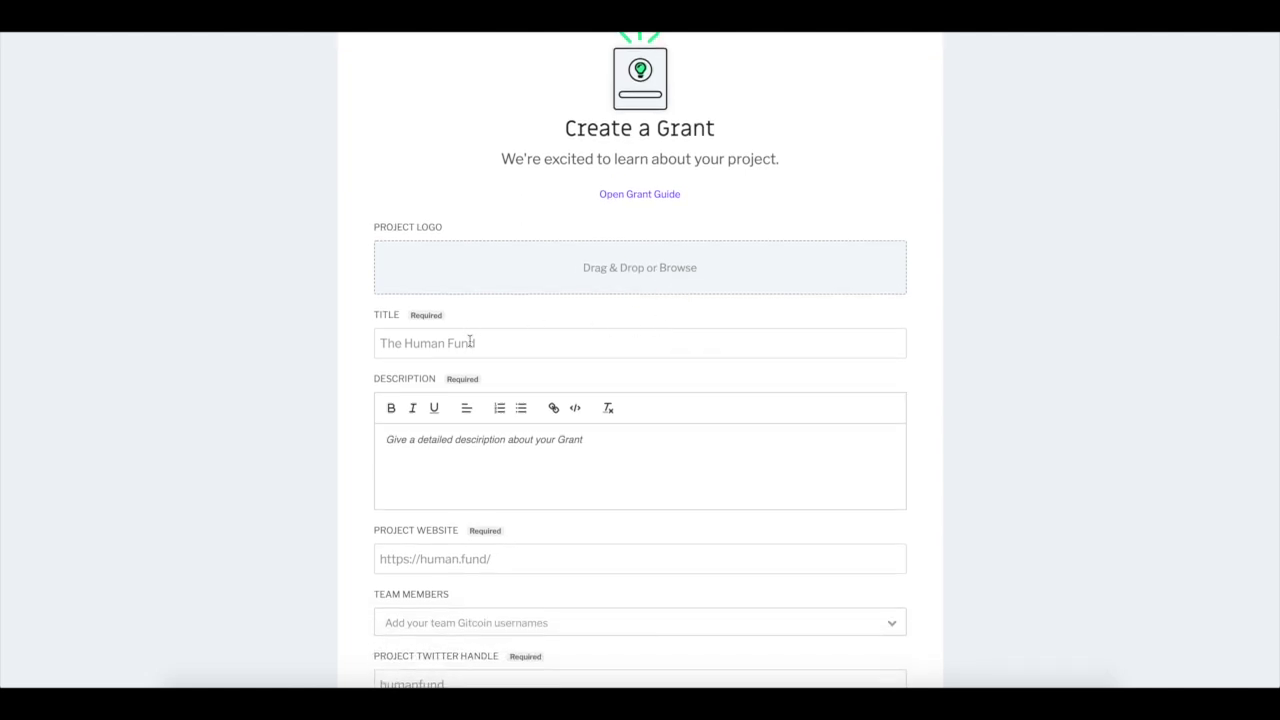
pyautogui.click(540, 350)
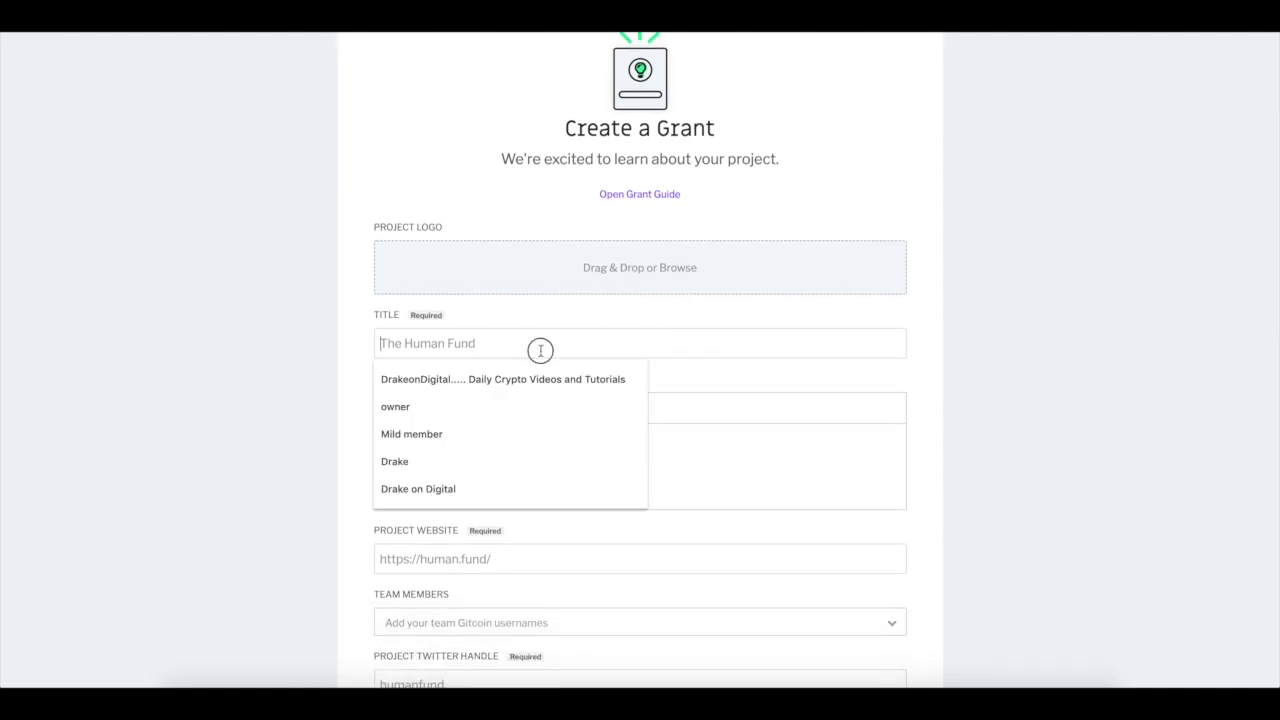
pyautogui.click(788, 410)
pyautogui.scroll(-2, 618, 437)
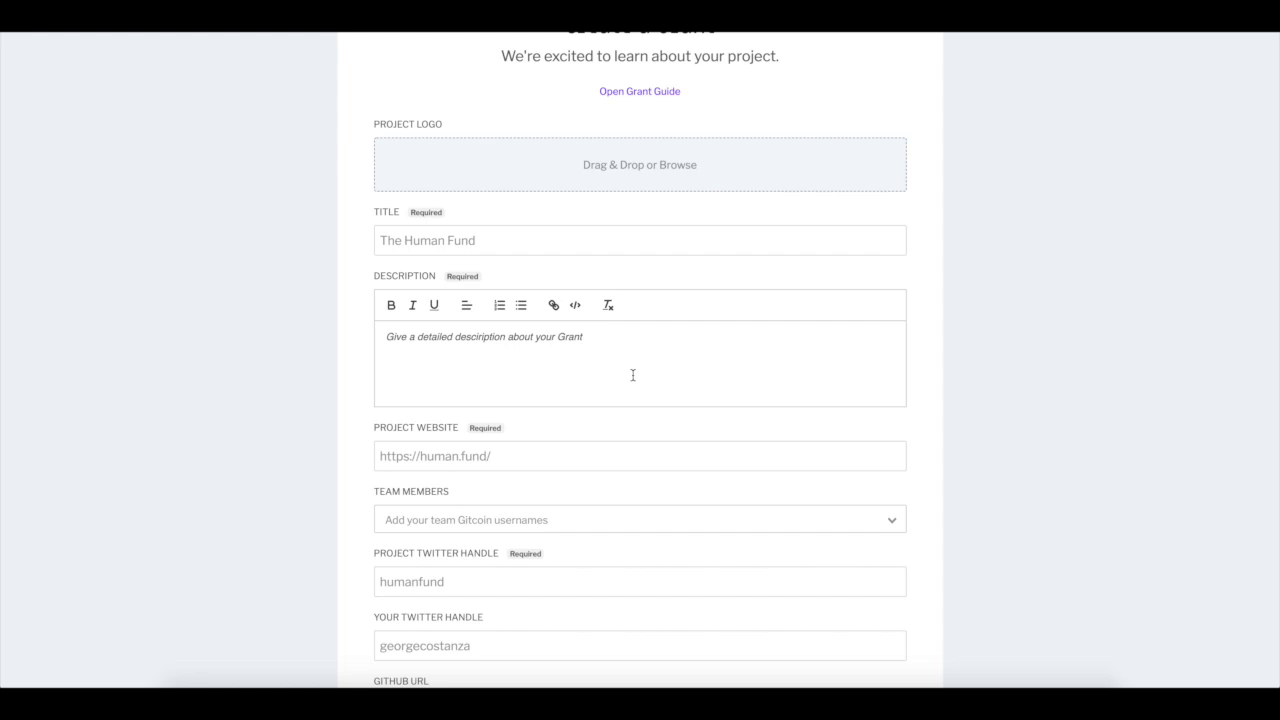
pyautogui.scroll(-2, 632, 375)
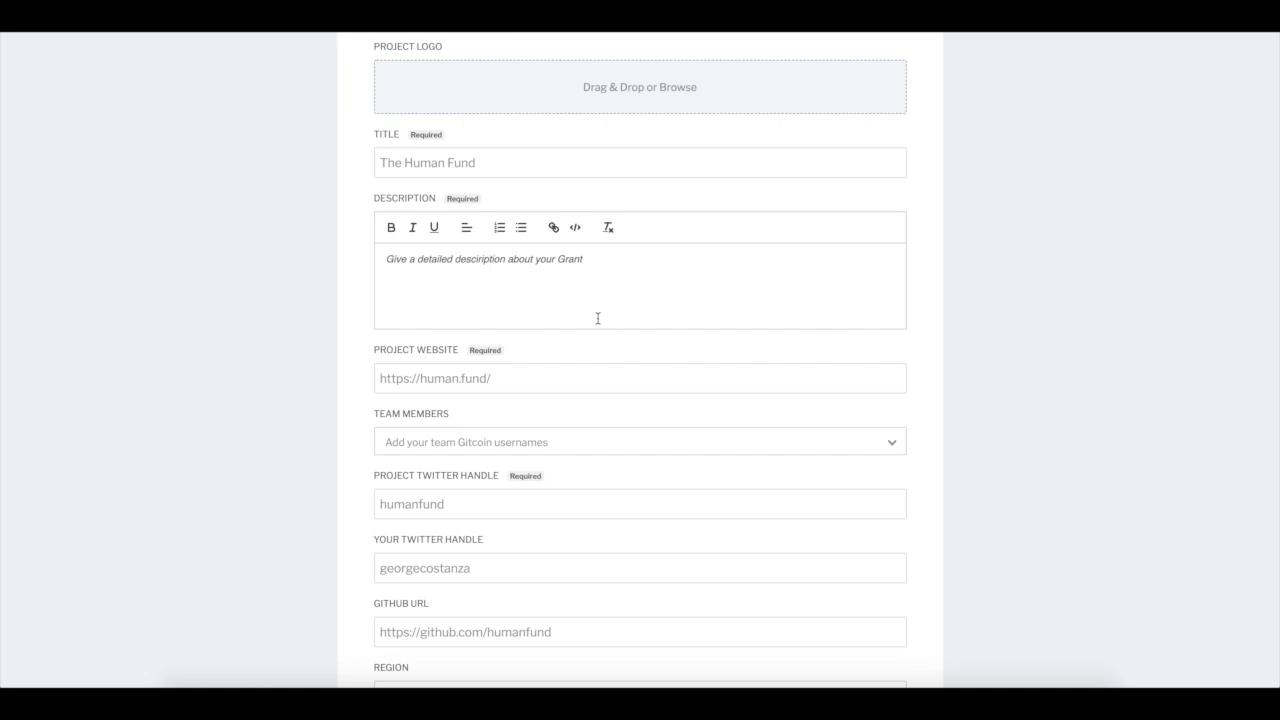
pyautogui.scroll(-2, 598, 320)
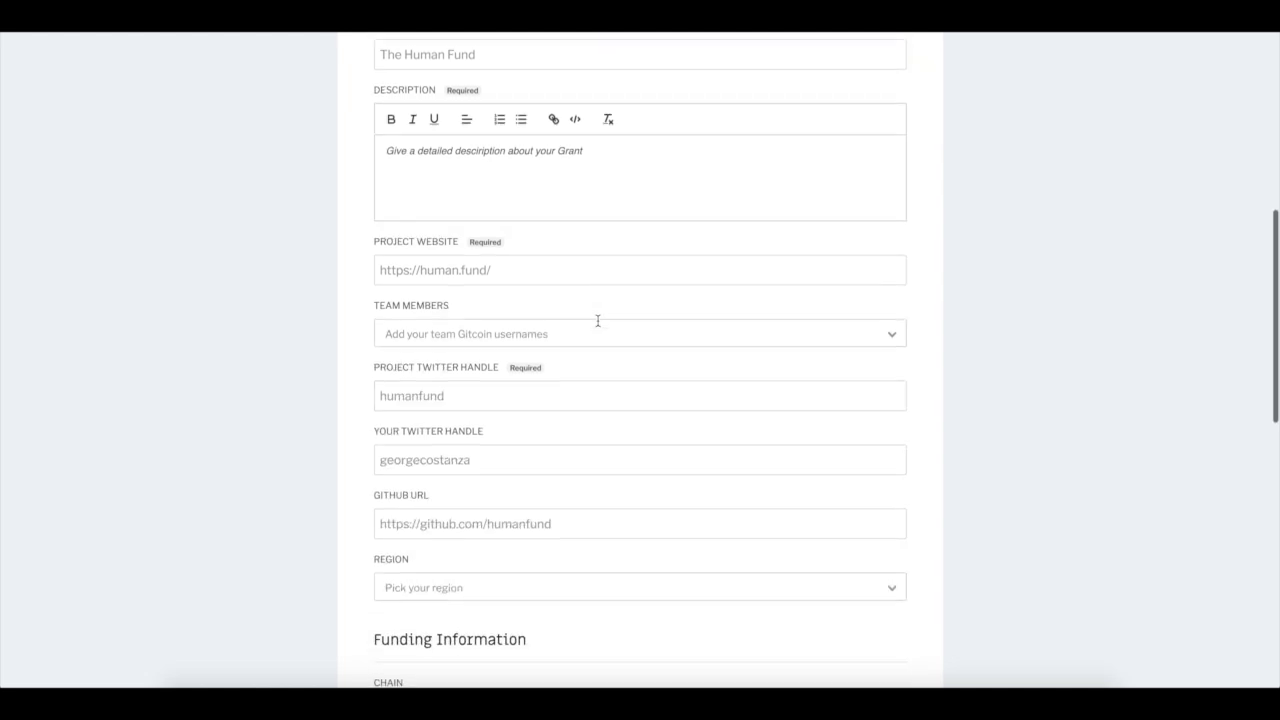
# Focus the project website, team members and Twitter handle fields, then scroll down the form
pyautogui.click(407, 264)
pyautogui.click(652, 335)
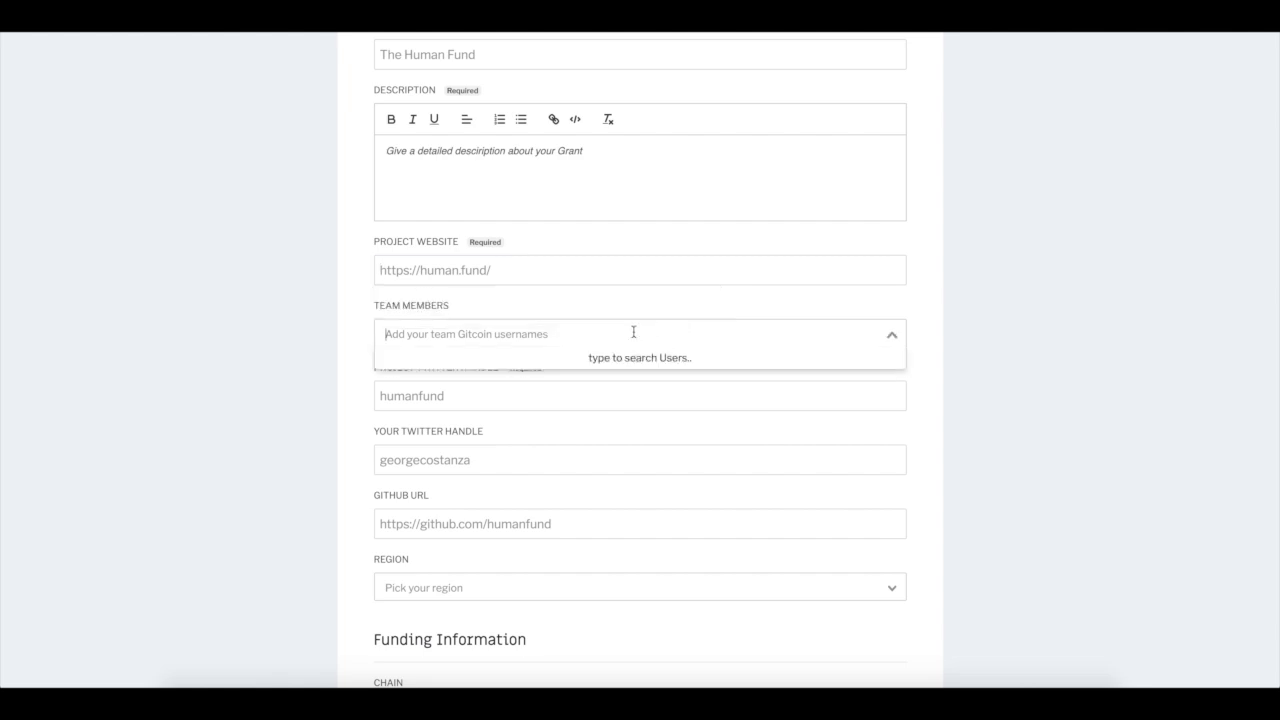
pyautogui.click(826, 448)
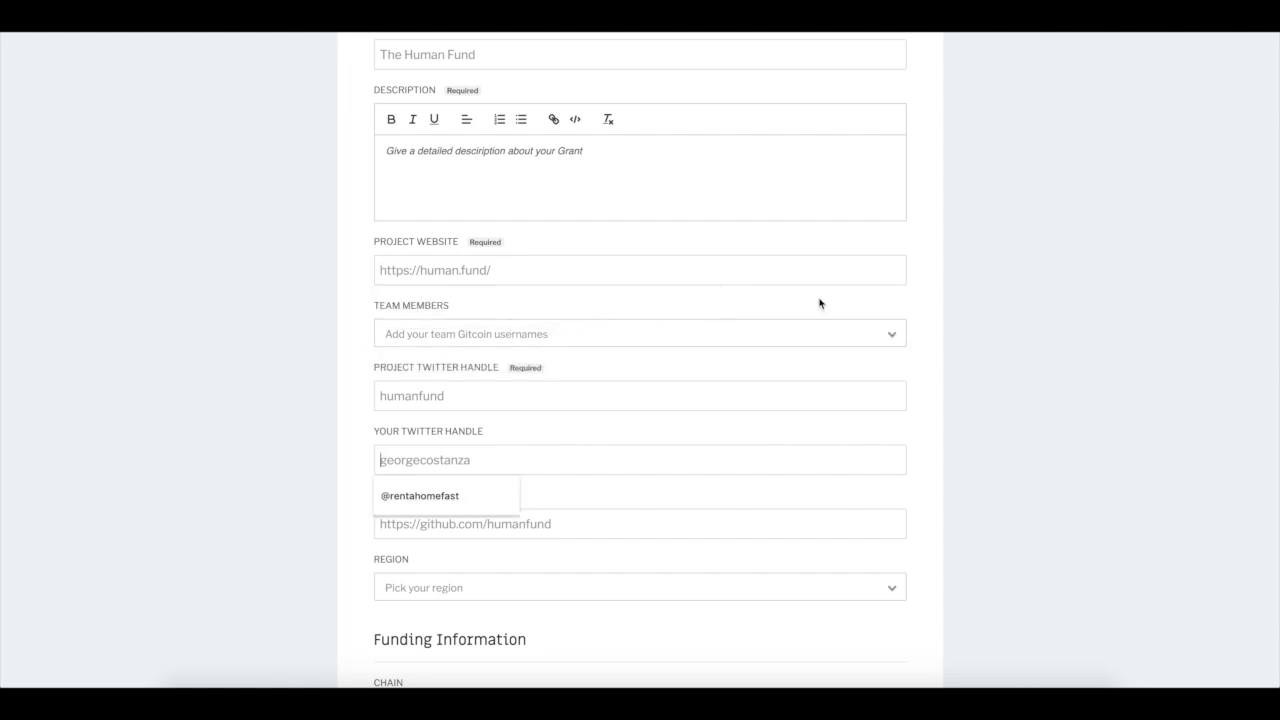
pyautogui.scroll(-2, 880, 426)
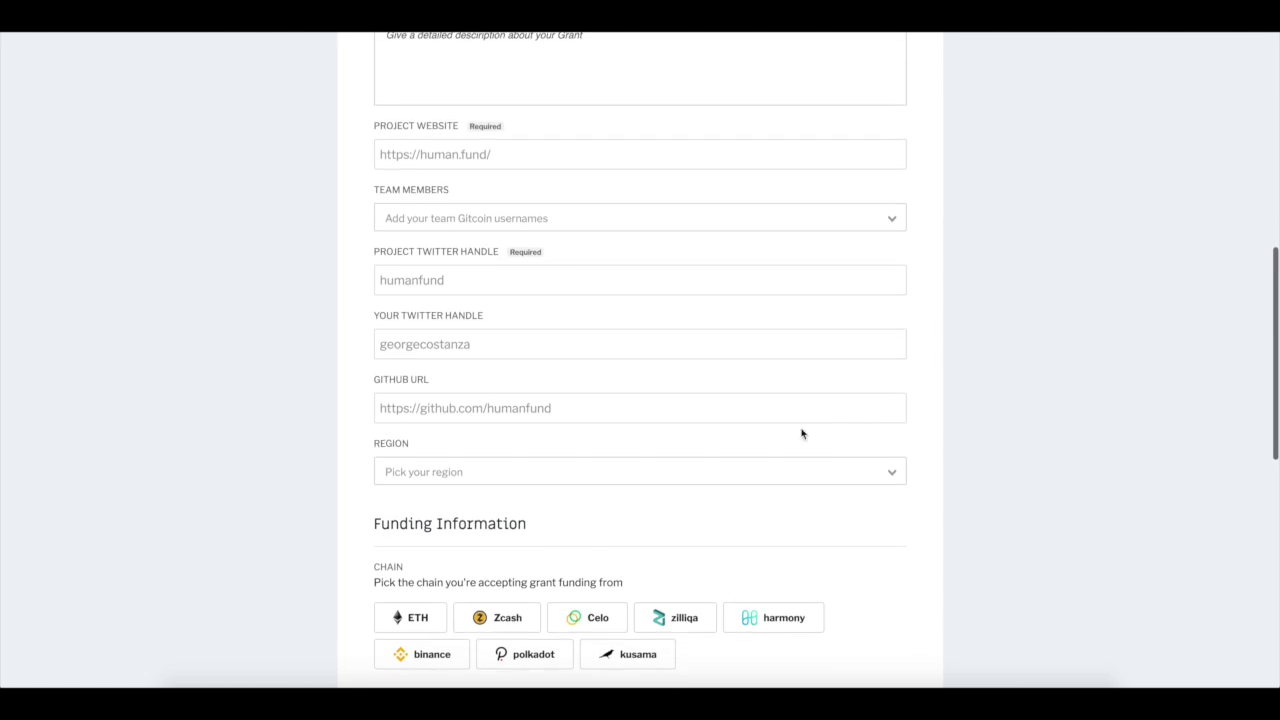
pyautogui.scroll(-1, 687, 374)
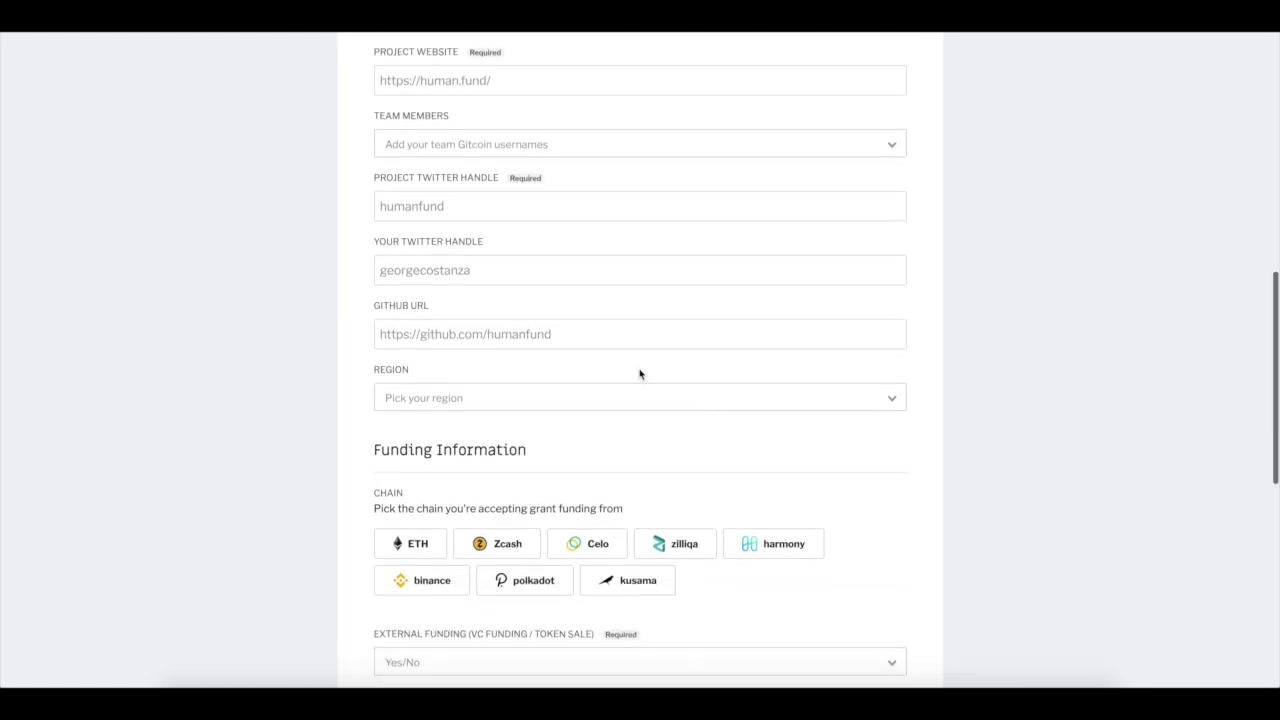
pyautogui.scroll(-1, 635, 409)
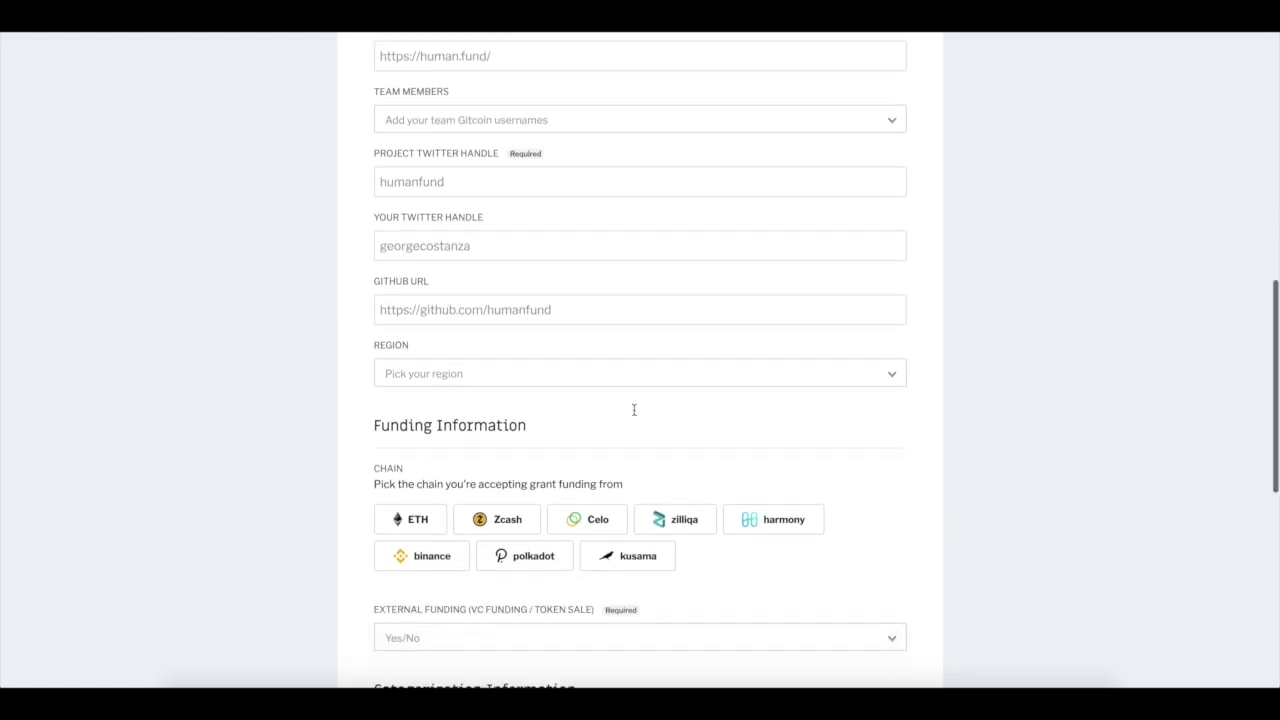
pyautogui.scroll(-1, 620, 447)
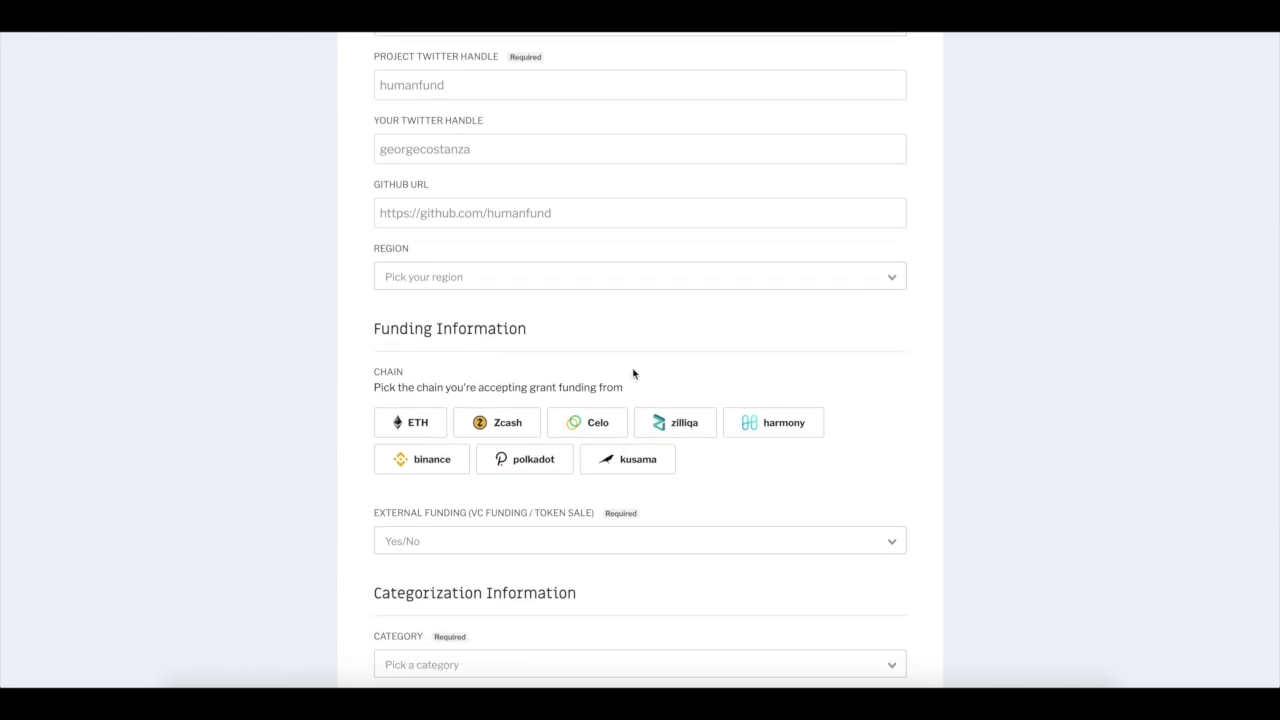
# Open and close the Region list without choosing, then select ETH as funding chain
pyautogui.click(643, 282)
pyautogui.scroll(-1, 530, 376)
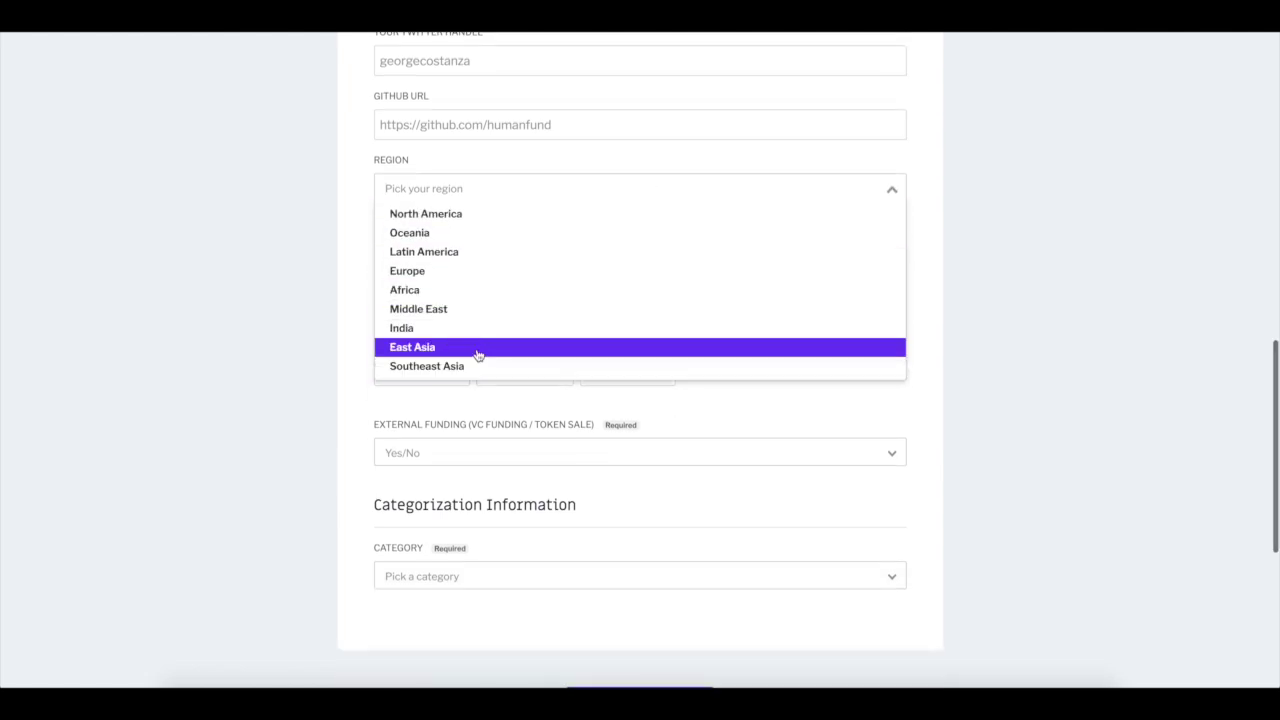
pyautogui.click(1029, 352)
pyautogui.click(631, 192)
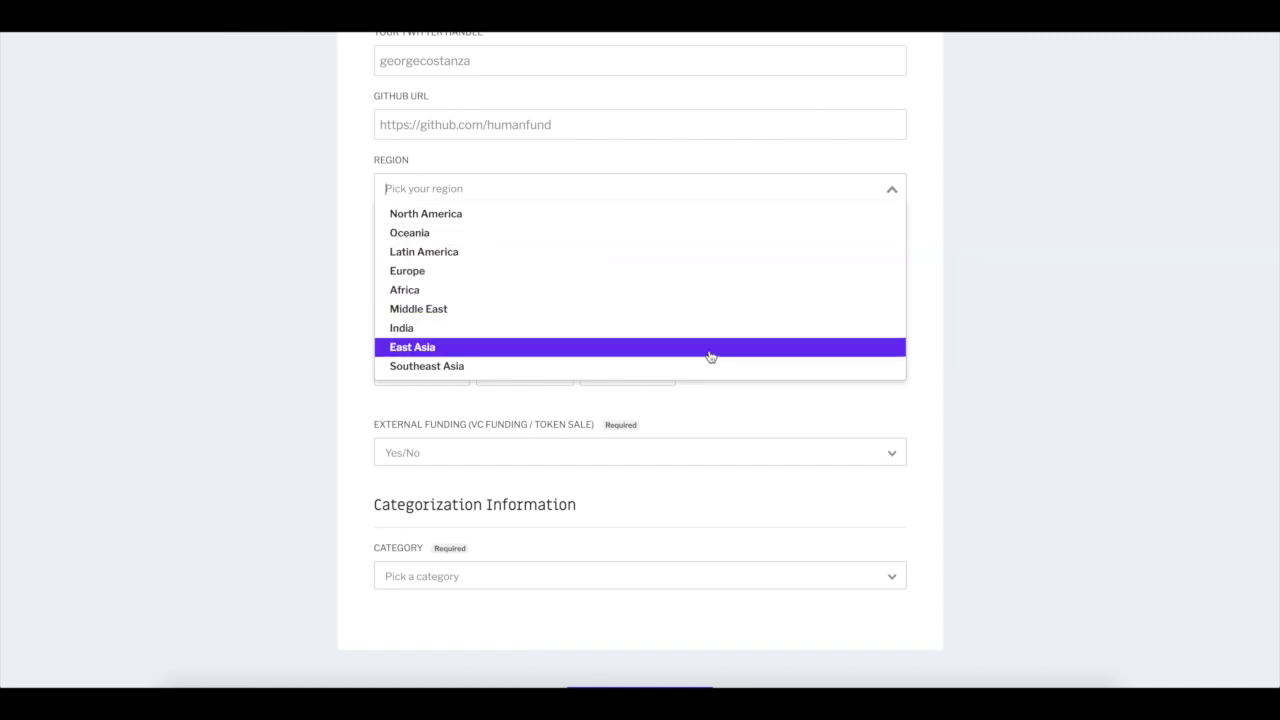
pyautogui.click(1054, 369)
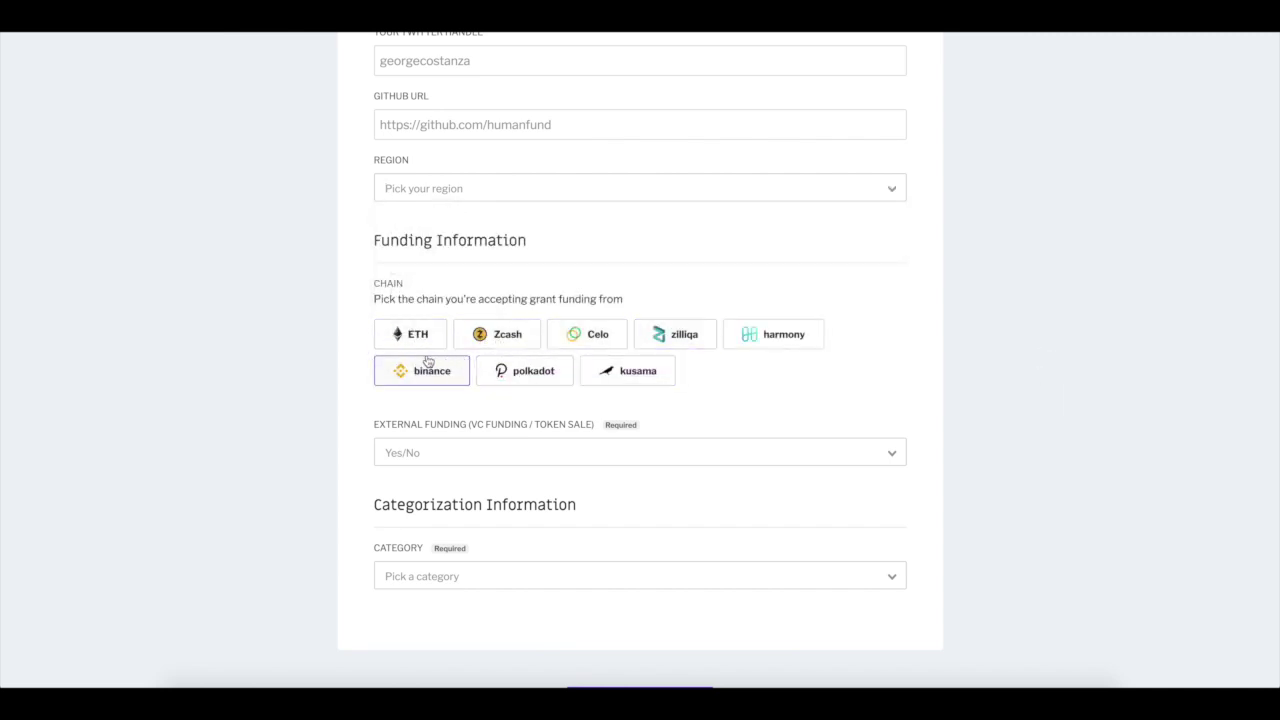
pyautogui.click(418, 337)
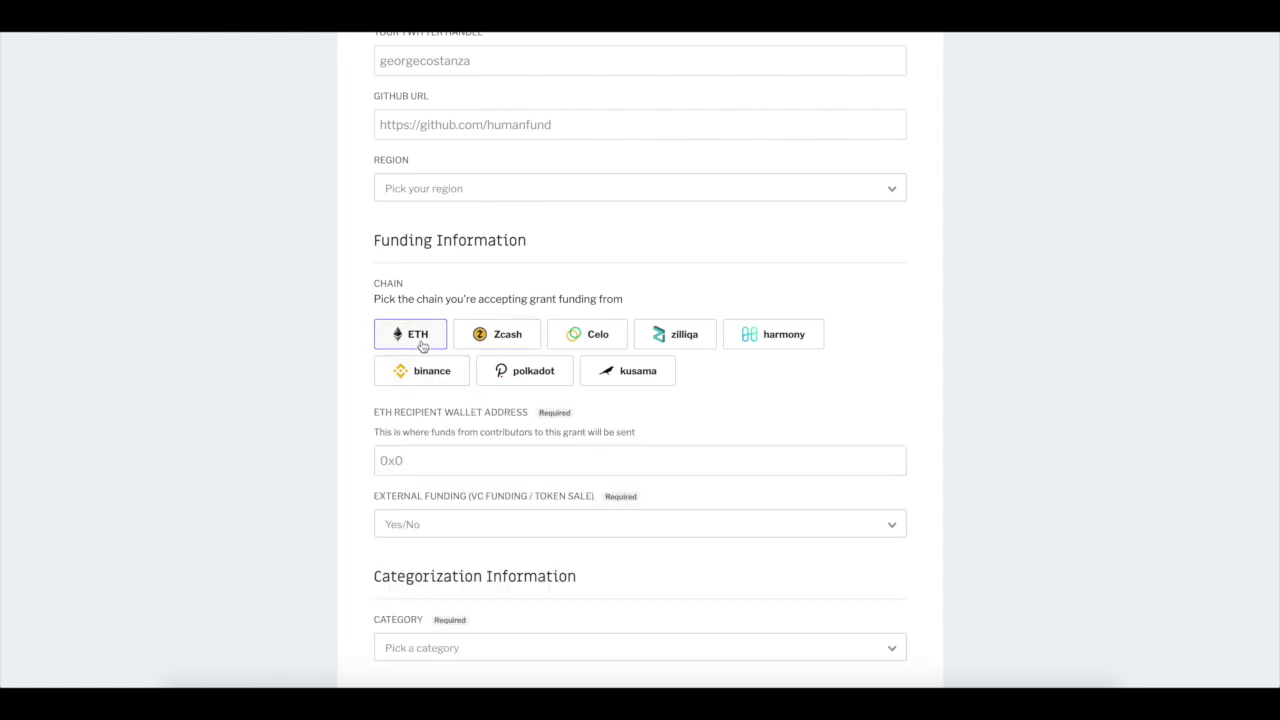
# Set Category to Community, leave Sub Categories unchosen, and submit with Create Grant
pyautogui.scroll(-1, 537, 448)
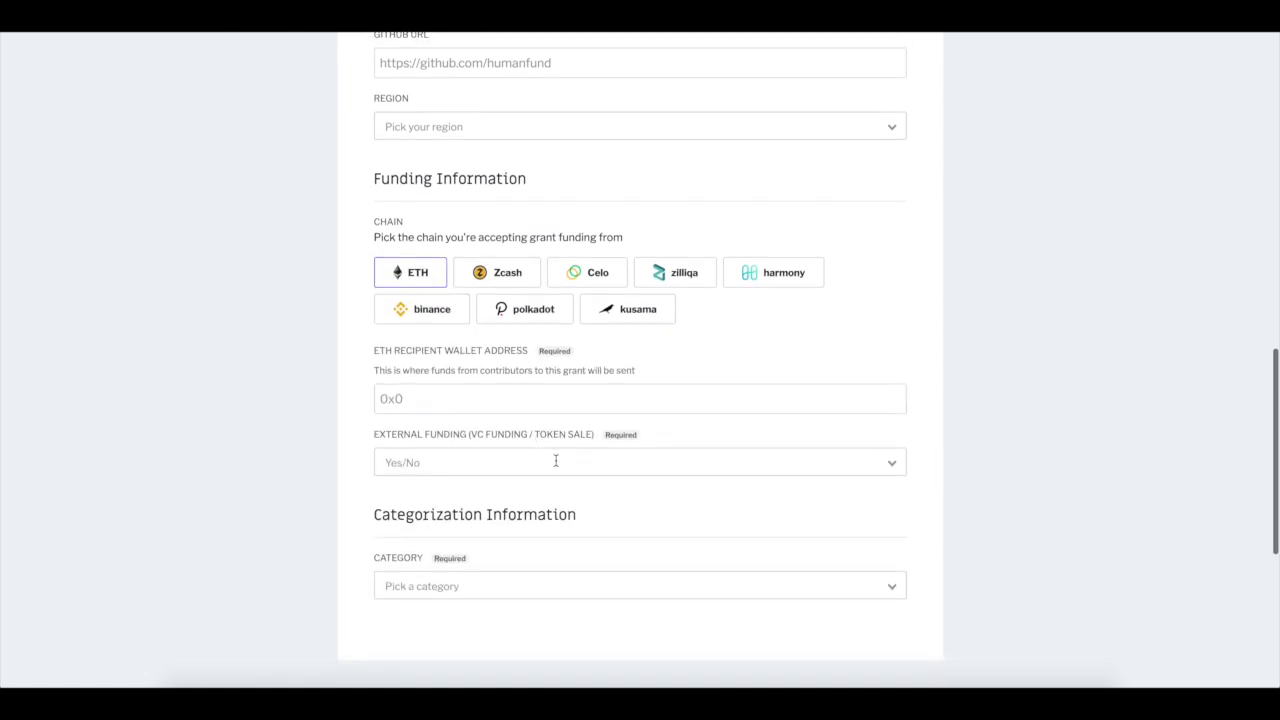
pyautogui.scroll(-2, 593, 534)
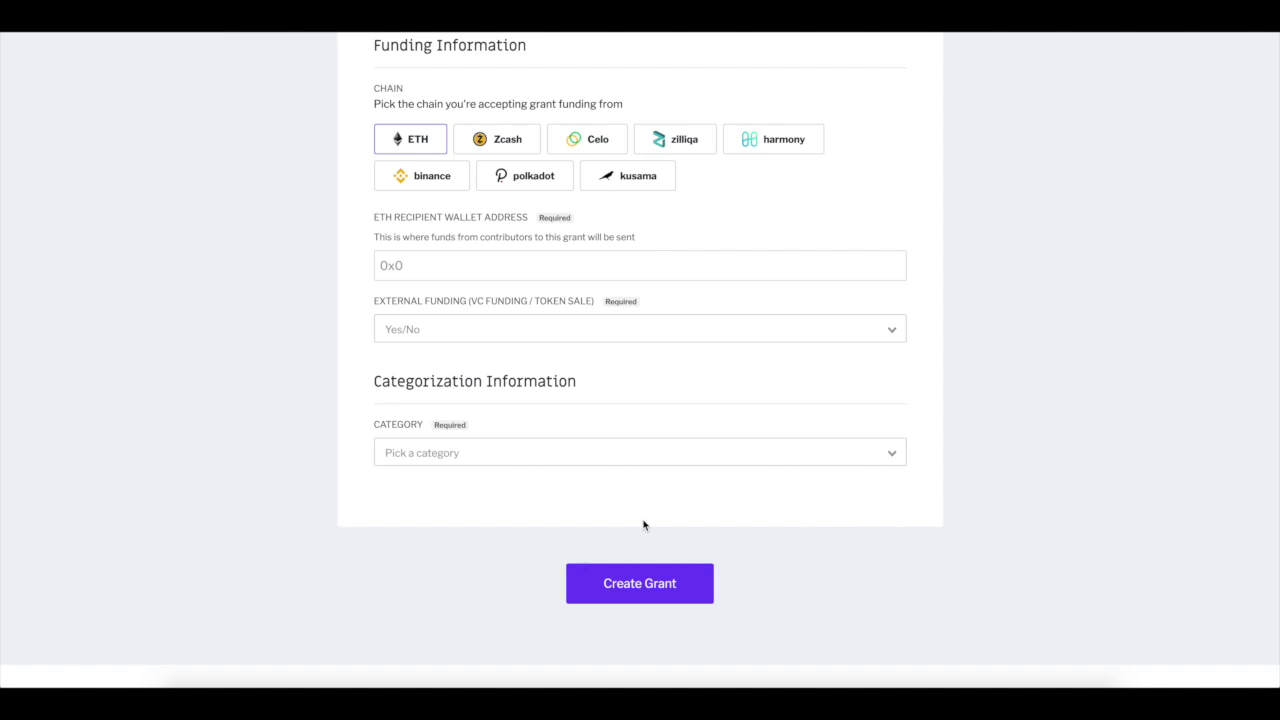
pyautogui.scroll(-2, 505, 498)
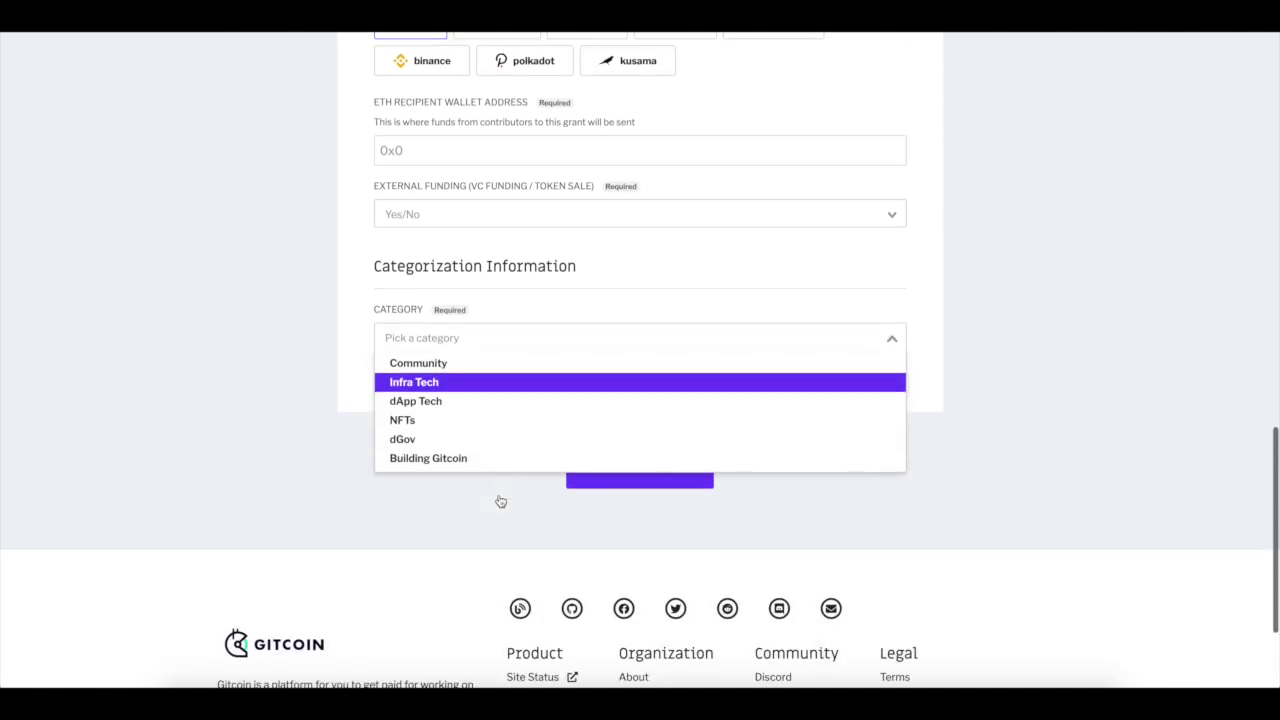
pyautogui.click(456, 370)
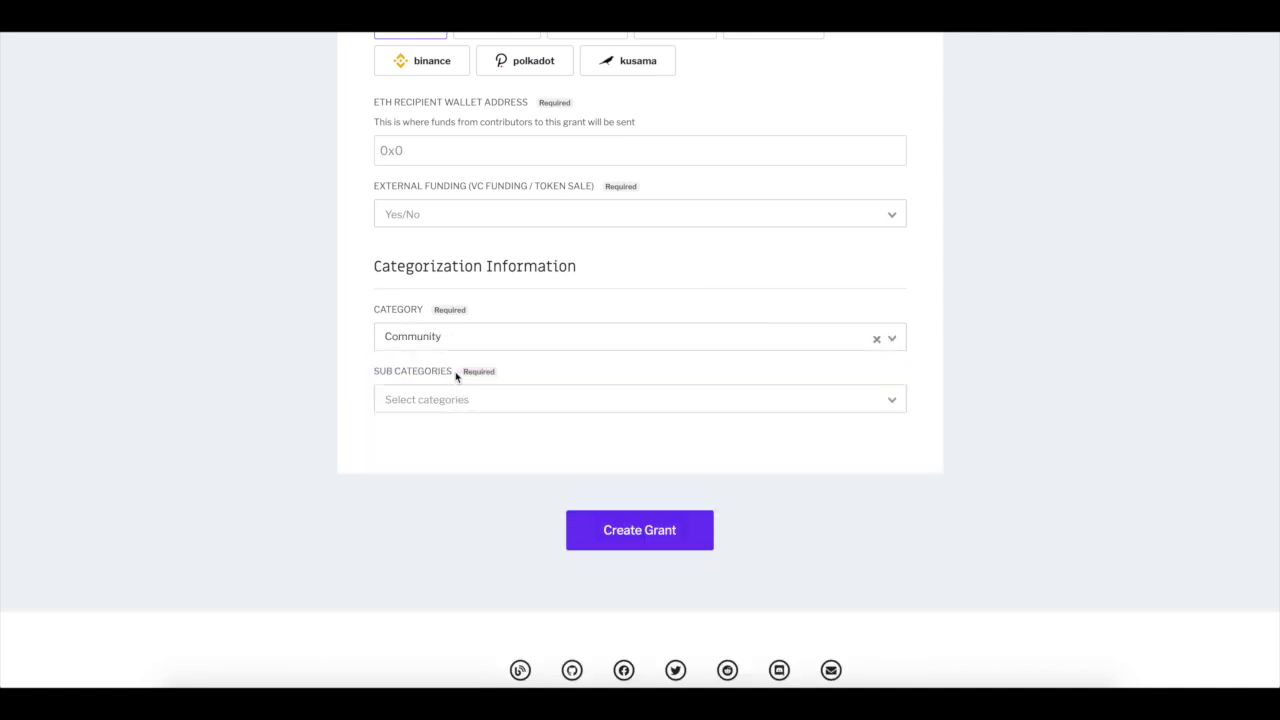
pyautogui.click(475, 398)
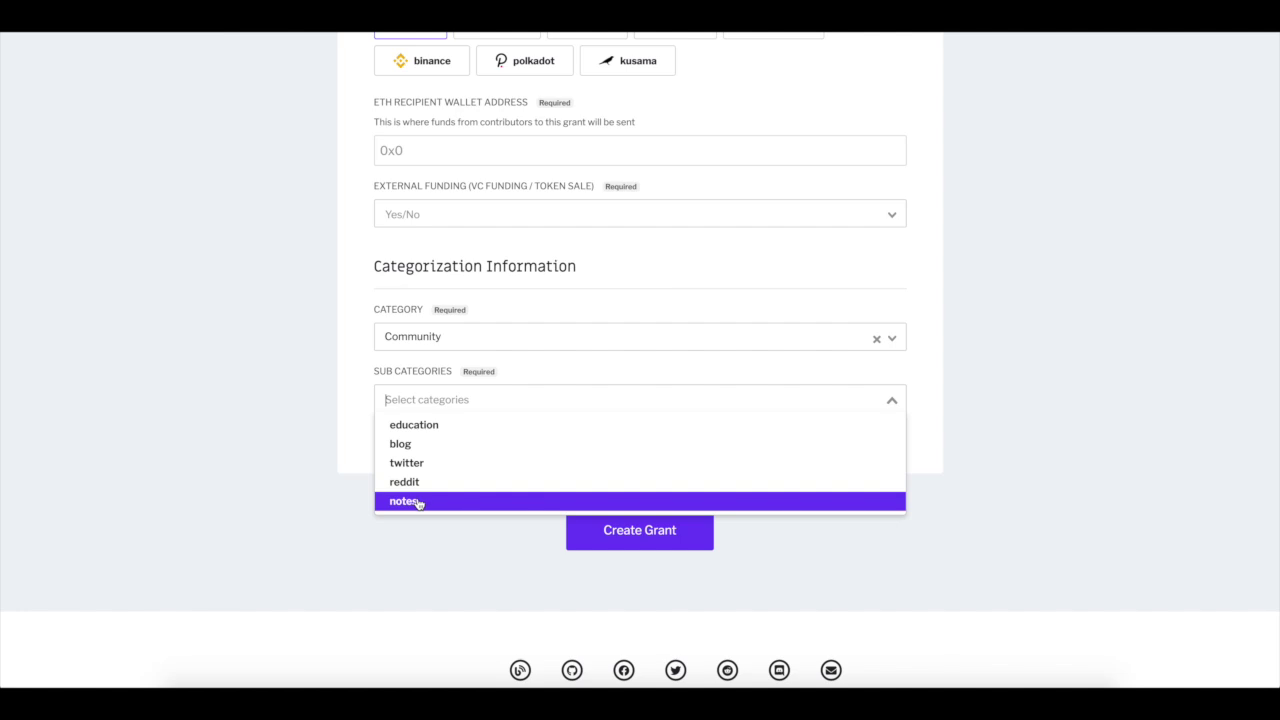
pyautogui.click(826, 616)
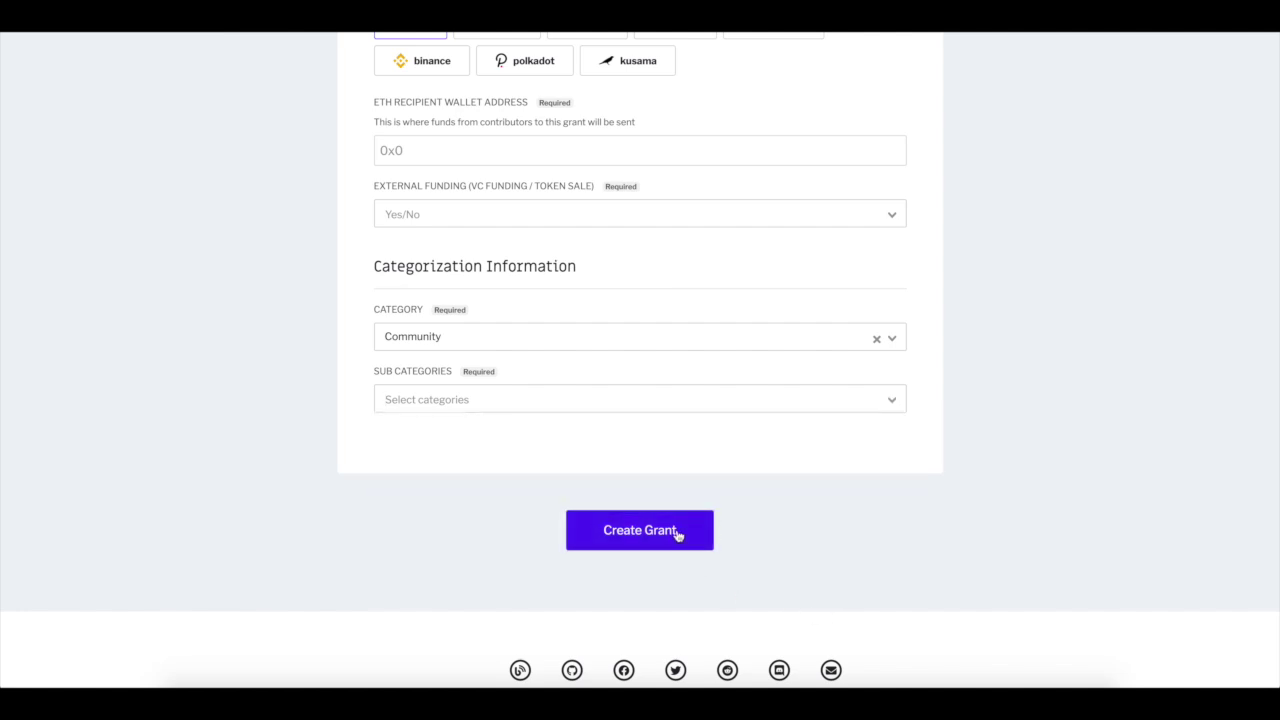
pyautogui.click(692, 535)
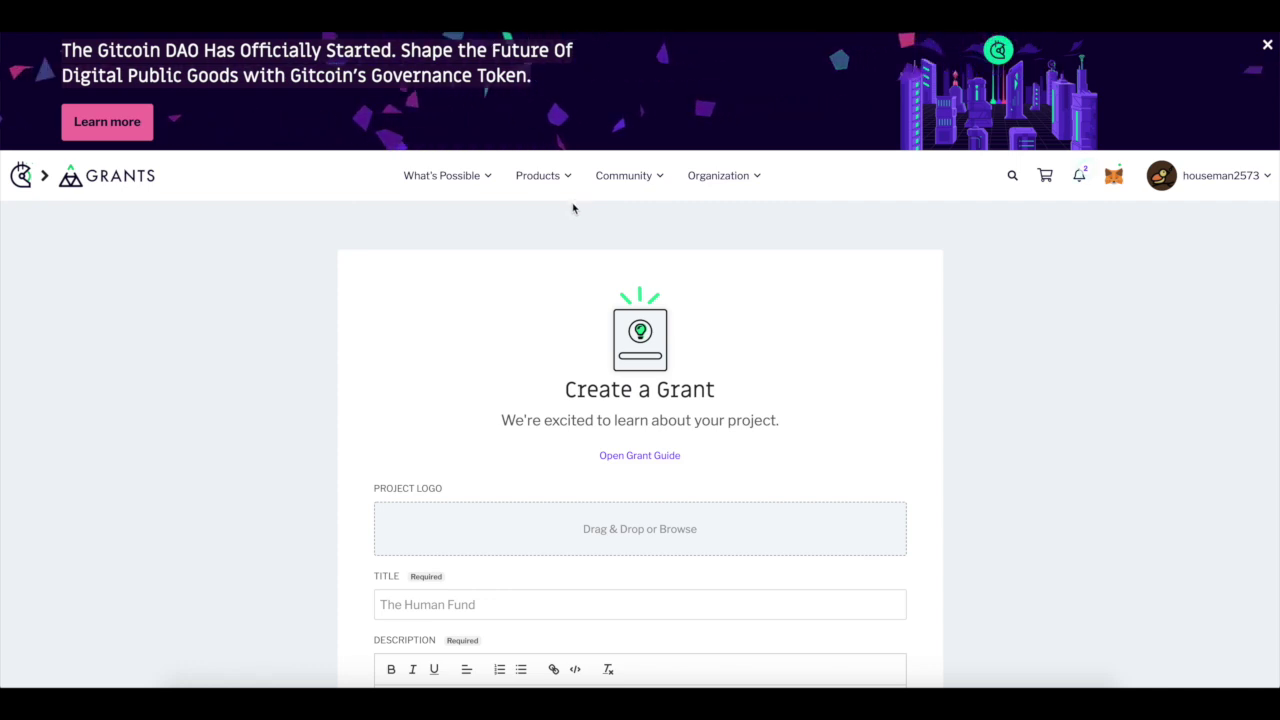
# Scroll the DrakeonDigital grant page back up to its banner and $0 funding header
pyautogui.moveTo(1215, 188)
pyautogui.moveTo(1155, 440)
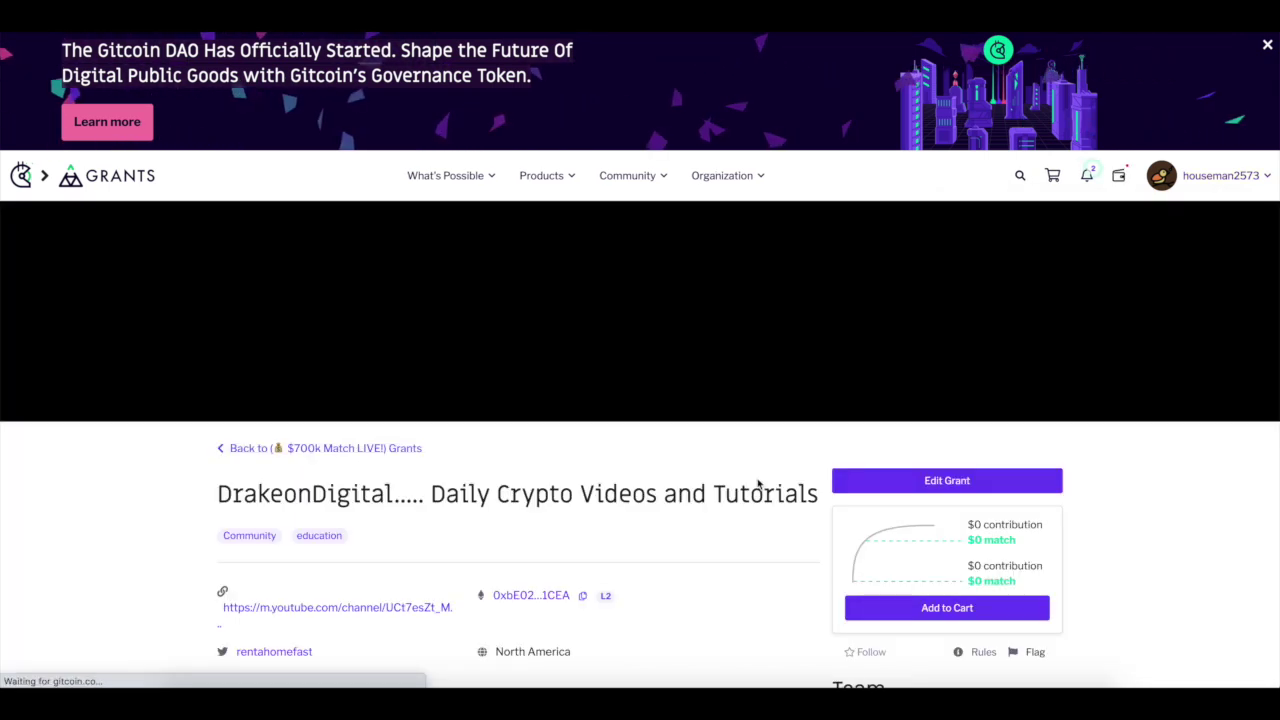
pyautogui.scroll(-4, 746, 571)
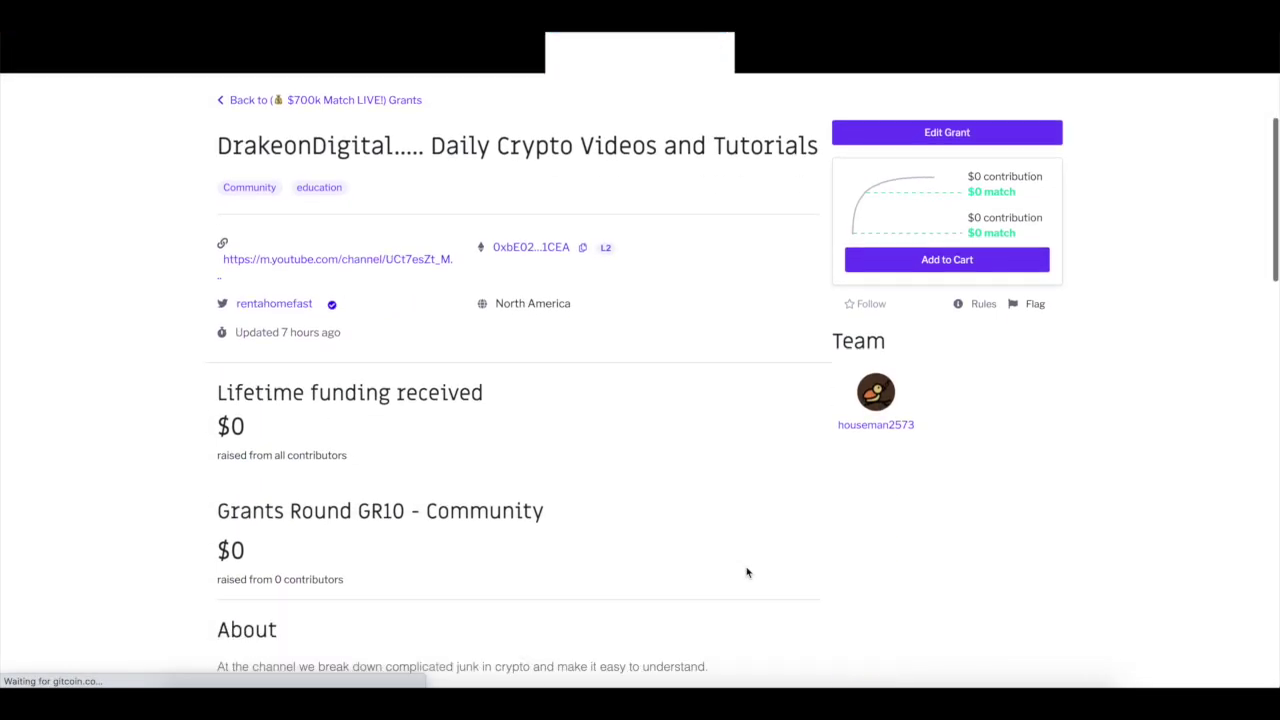
pyautogui.scroll(-1, 746, 571)
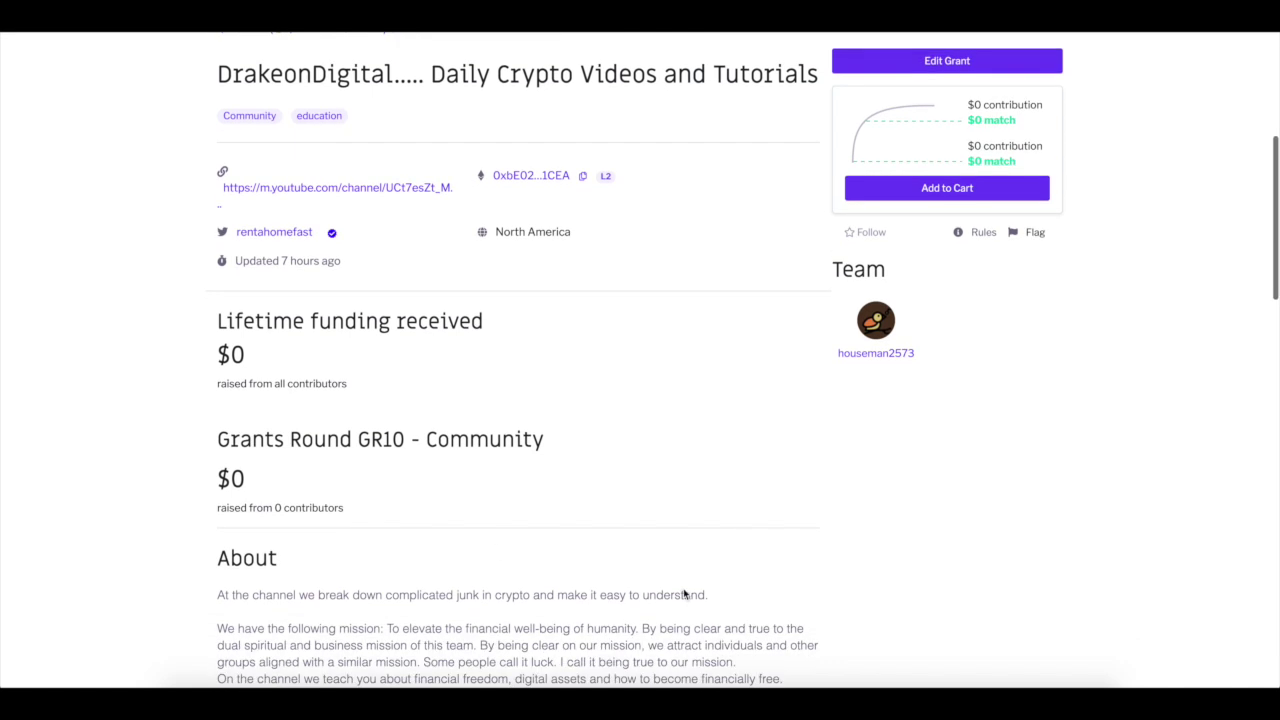
pyautogui.scroll(1, 550, 220)
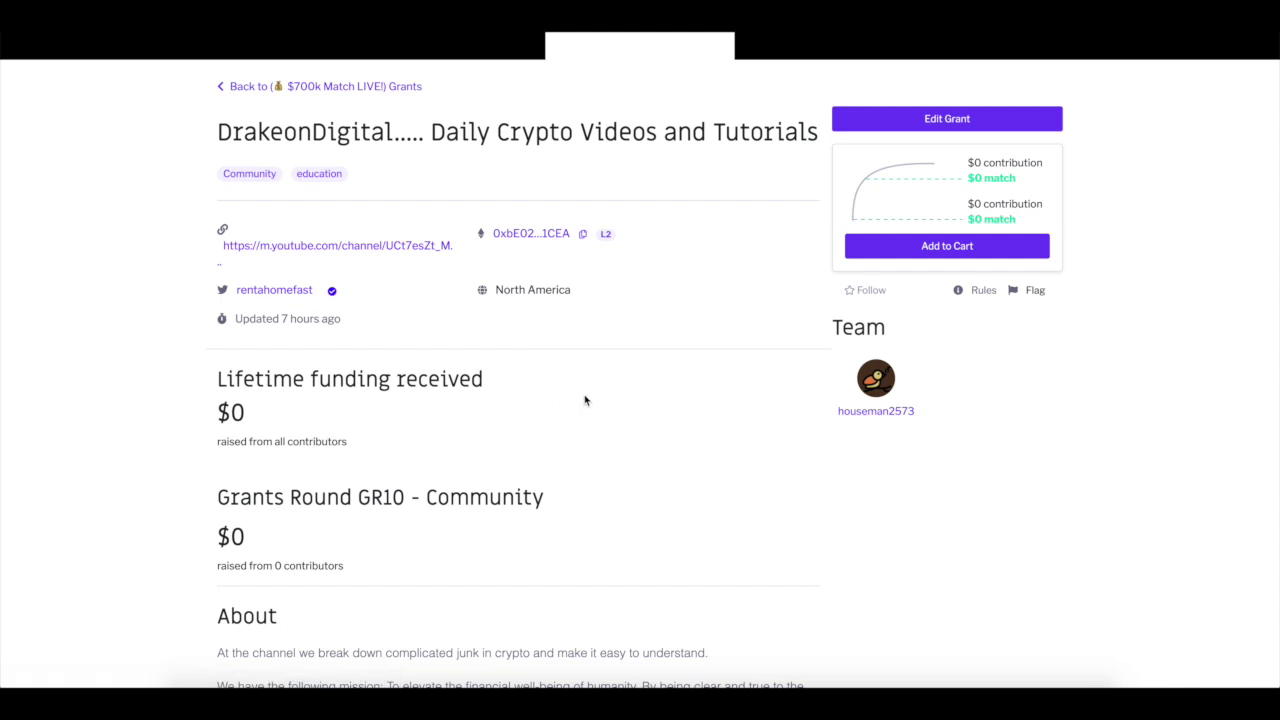
pyautogui.scroll(2, 586, 400)
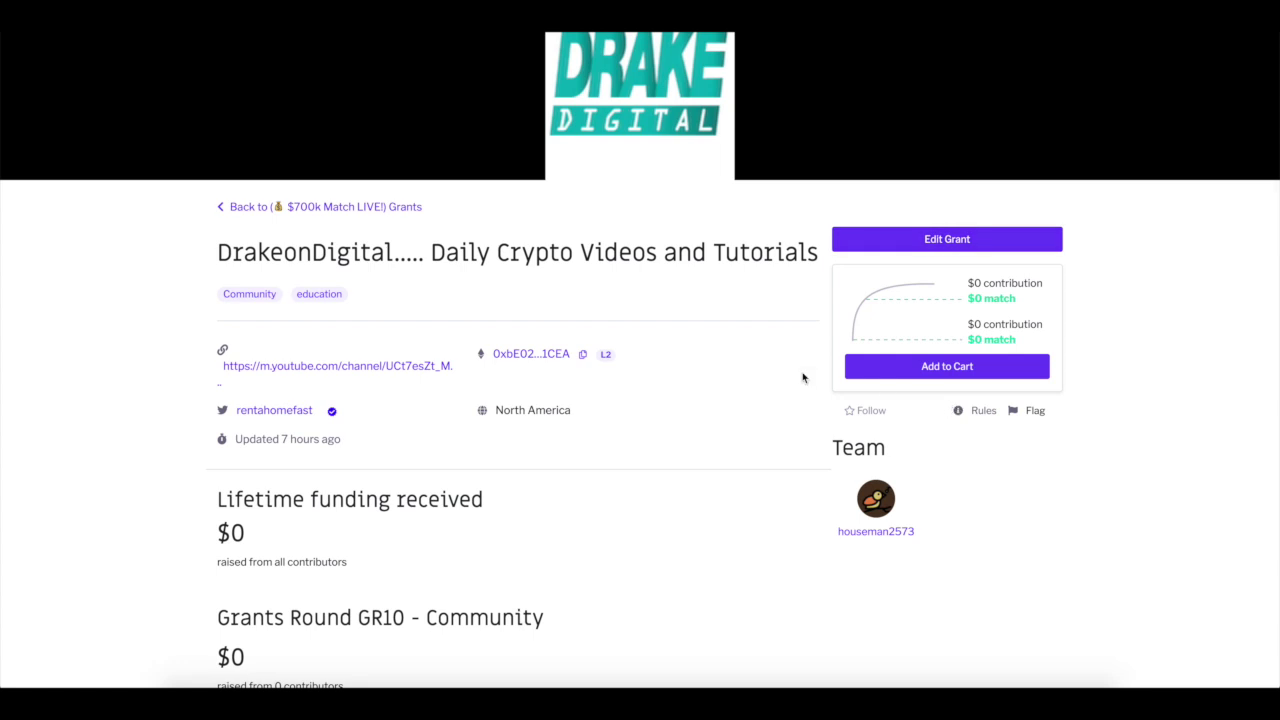
pyautogui.click(274, 410)
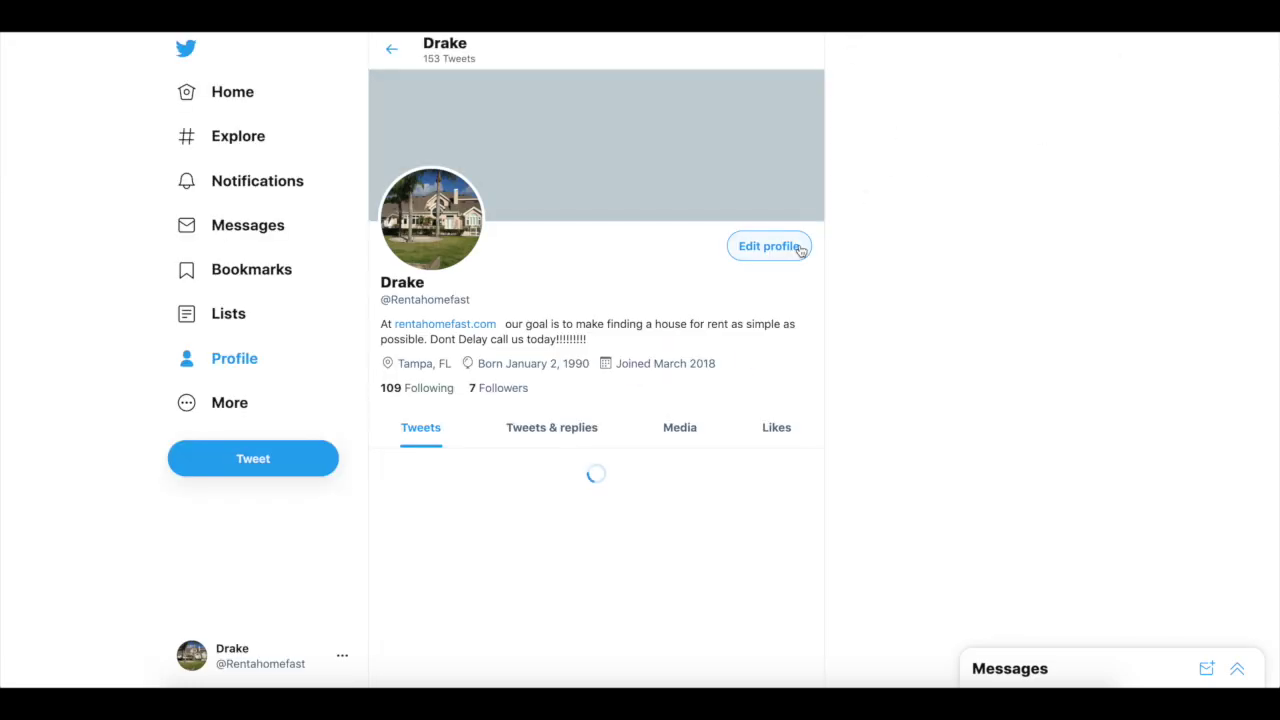
pyautogui.hotkey('ctrl', 'w')
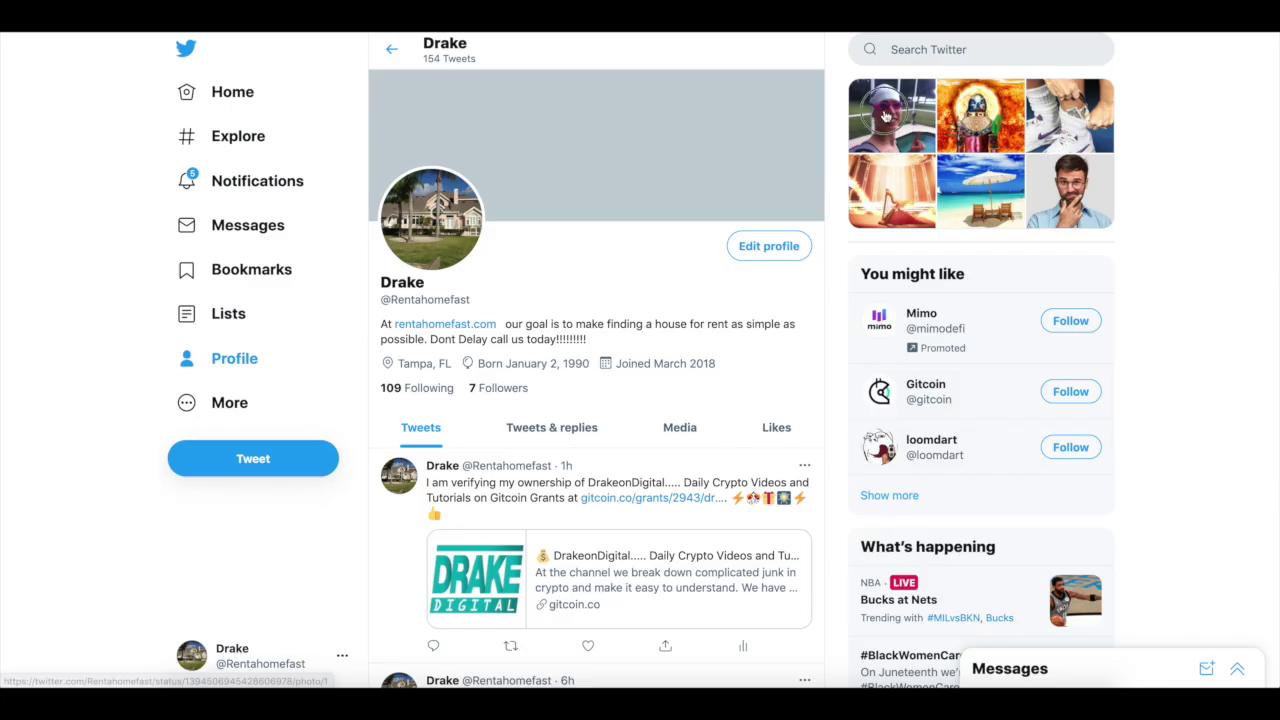
pyautogui.click(902, 207)
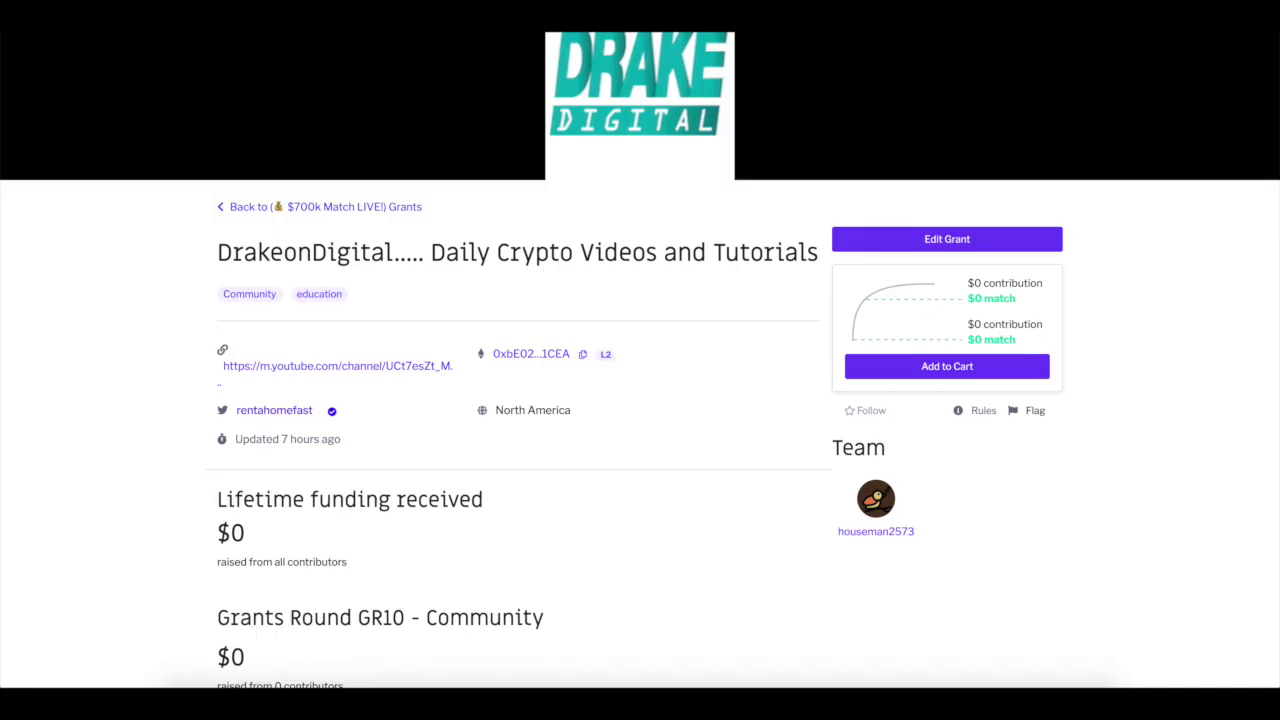
pyautogui.scroll(-3, 635, 360)
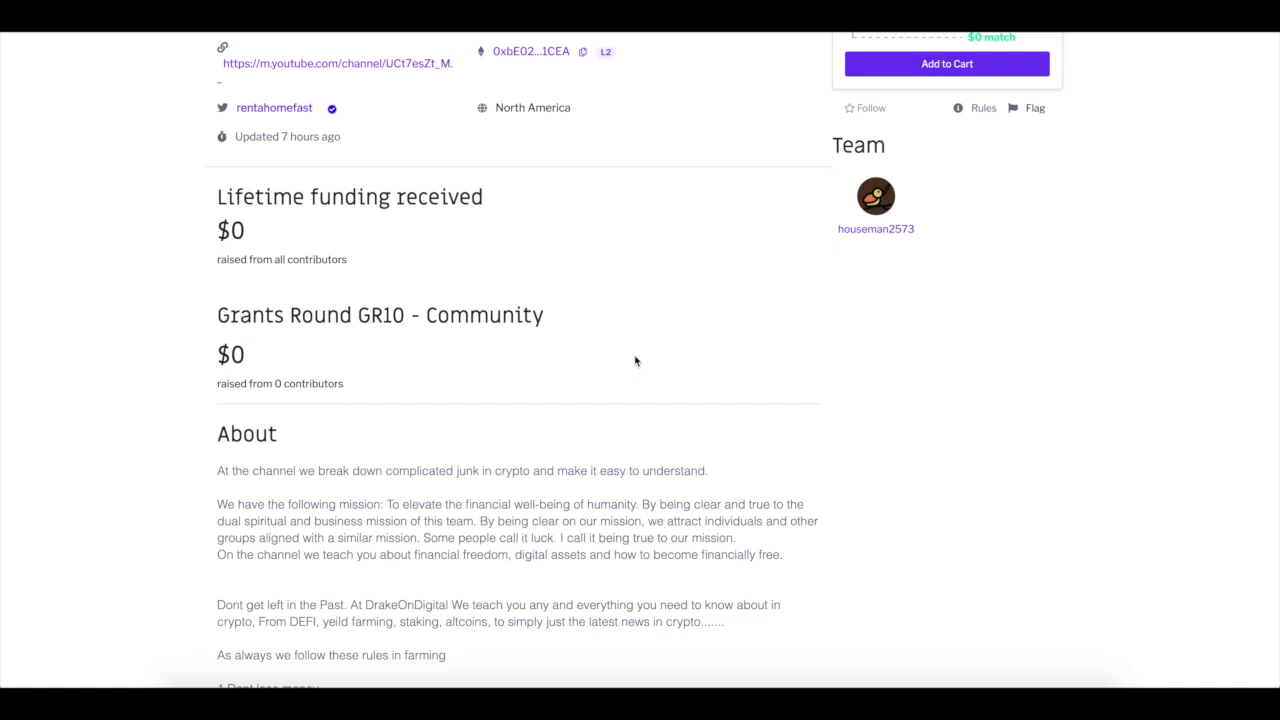
pyautogui.scroll(-2, 635, 360)
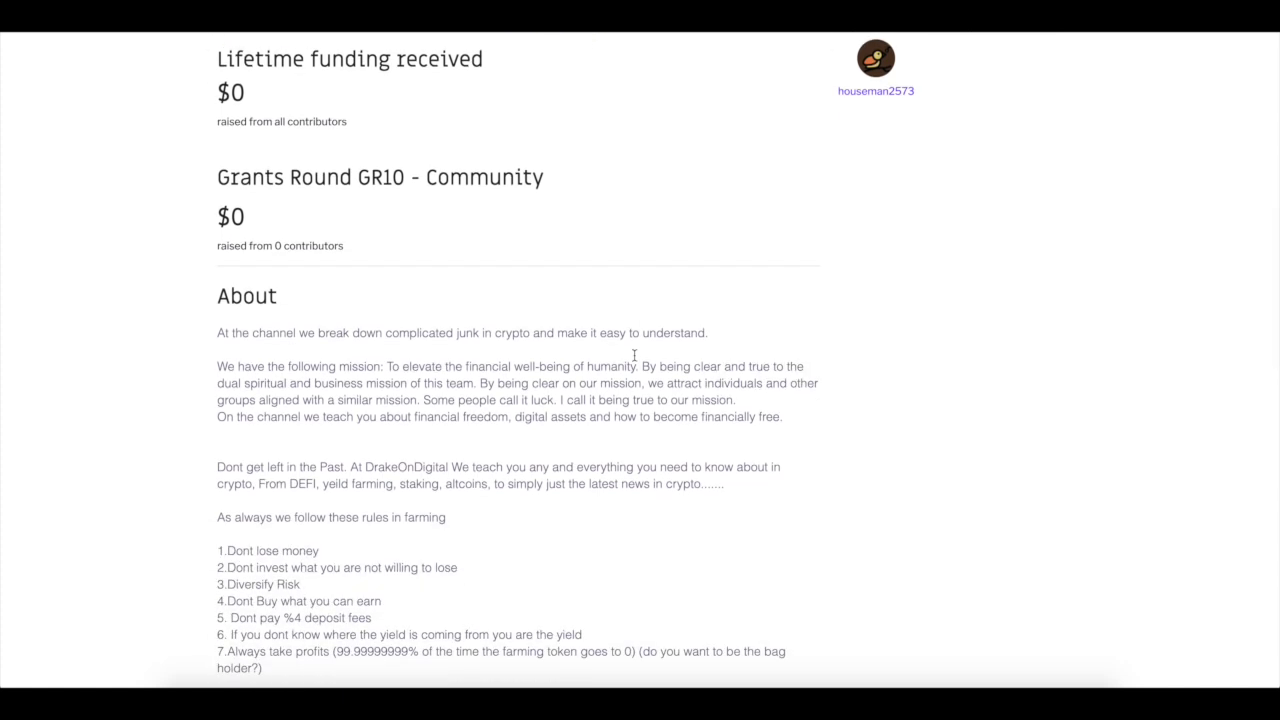
pyautogui.scroll(-4, 634, 355)
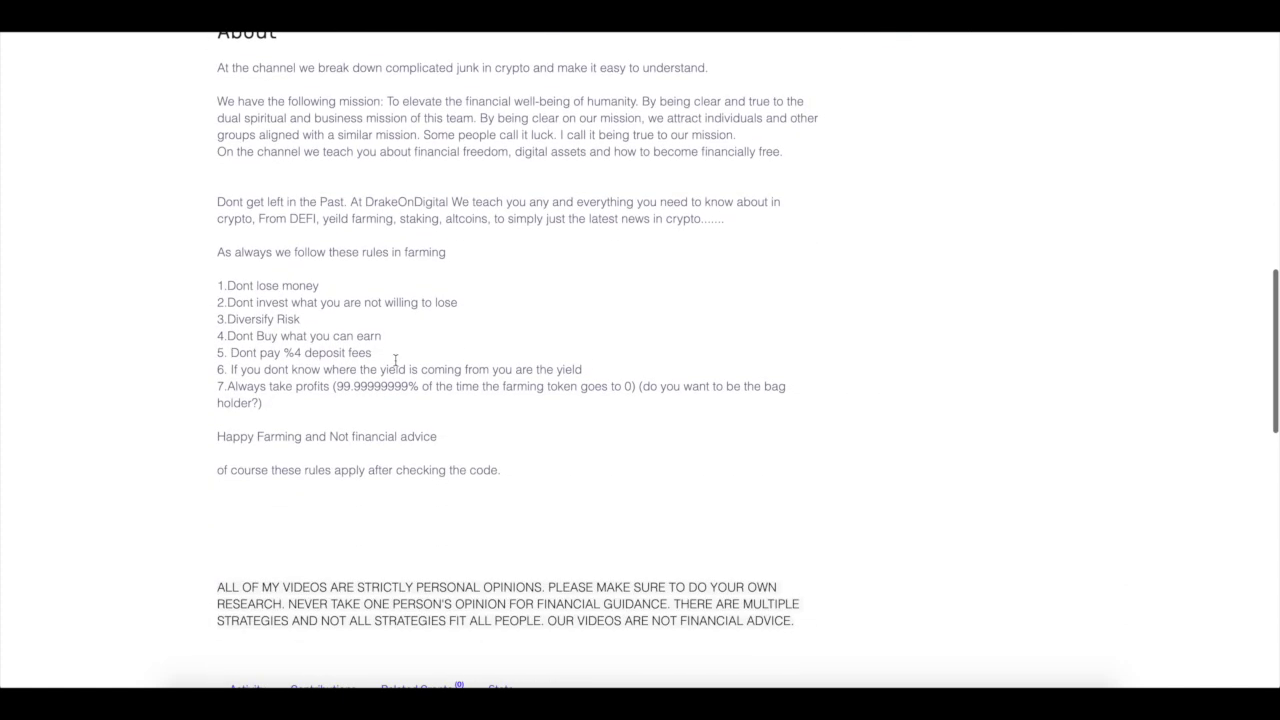
pyautogui.scroll(-5, 504, 245)
pyautogui.scroll(-6, 498, 286)
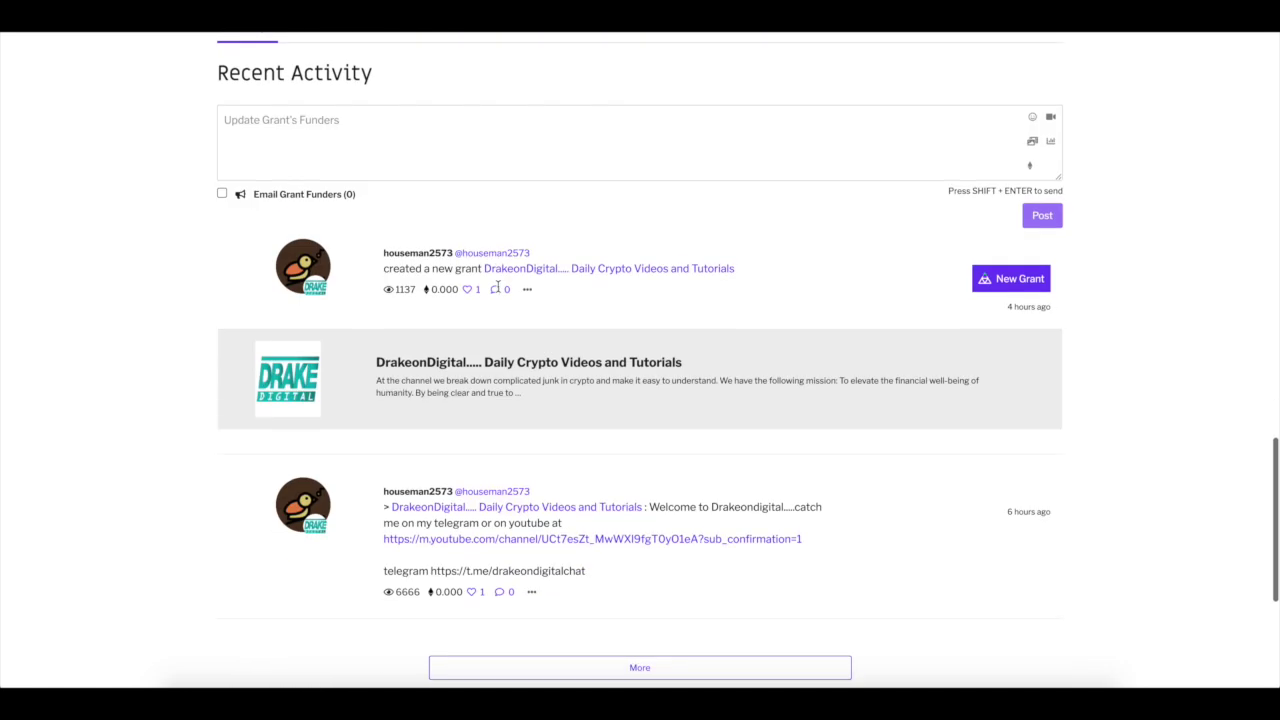
pyautogui.scroll(20, 895, 371)
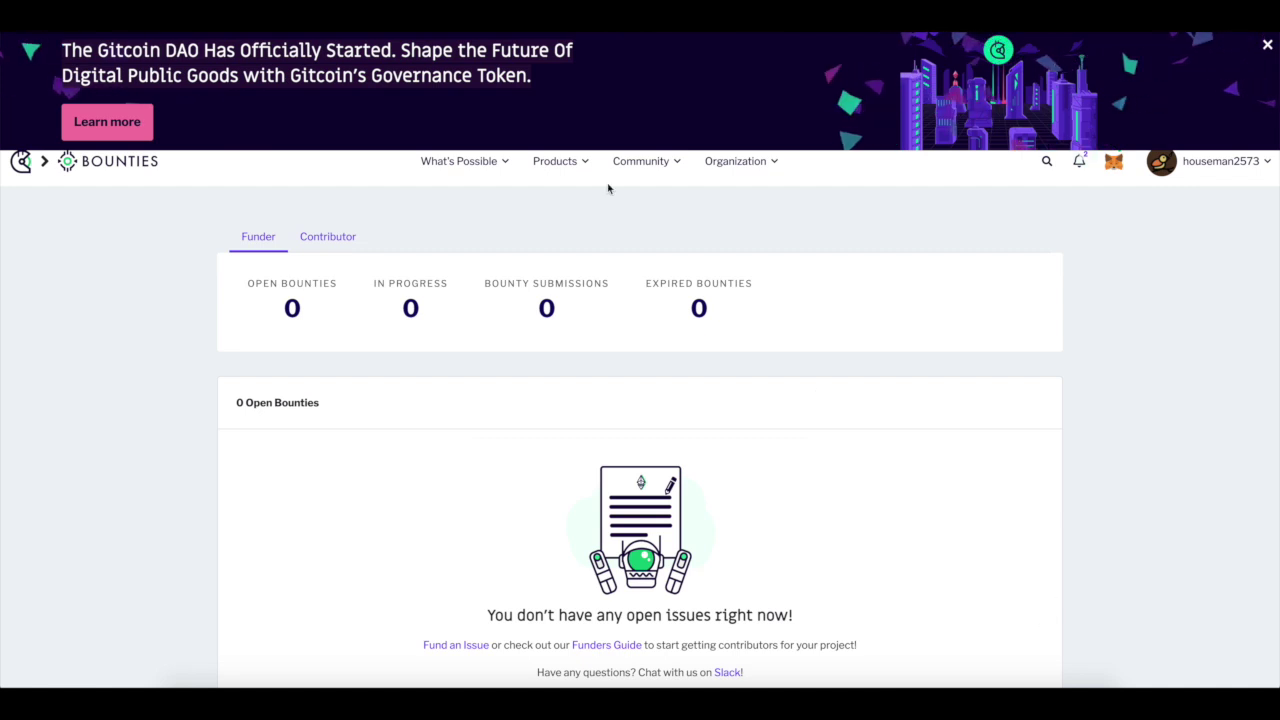
# Open the bounties Dashboard from the username dropdown's My Account menu
pyautogui.click(1215, 161)
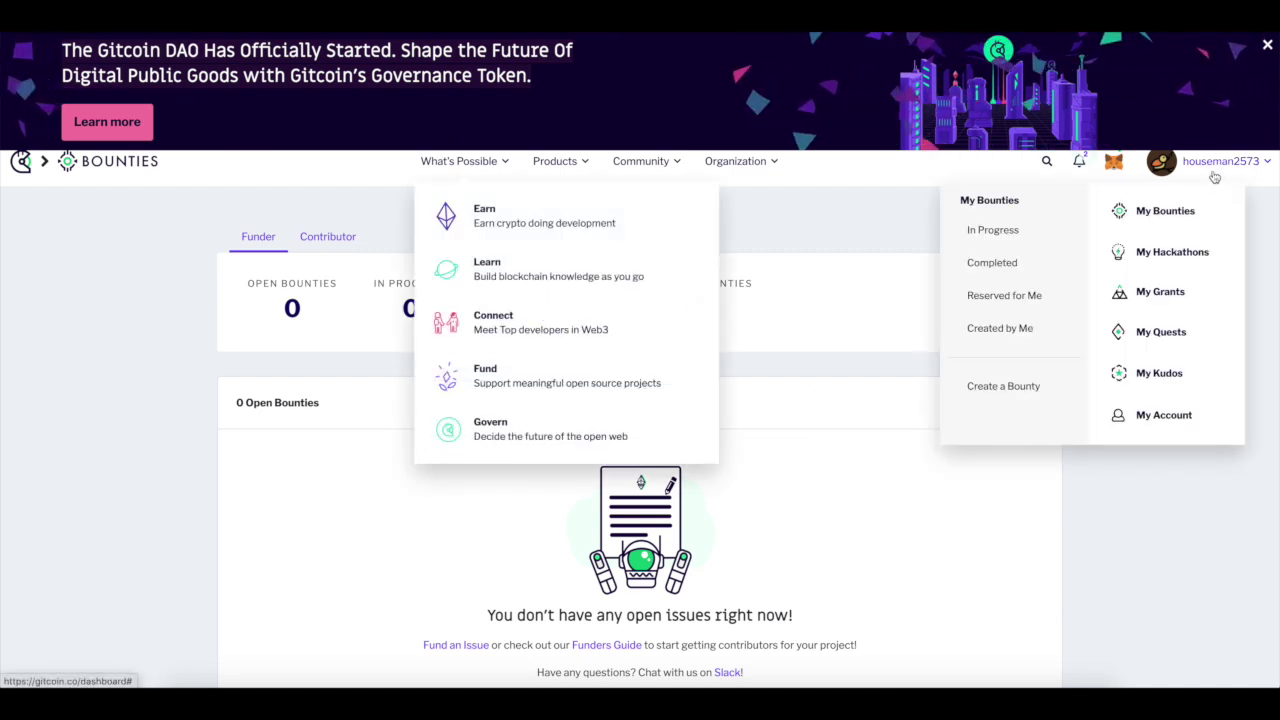
pyautogui.moveTo(1148, 307)
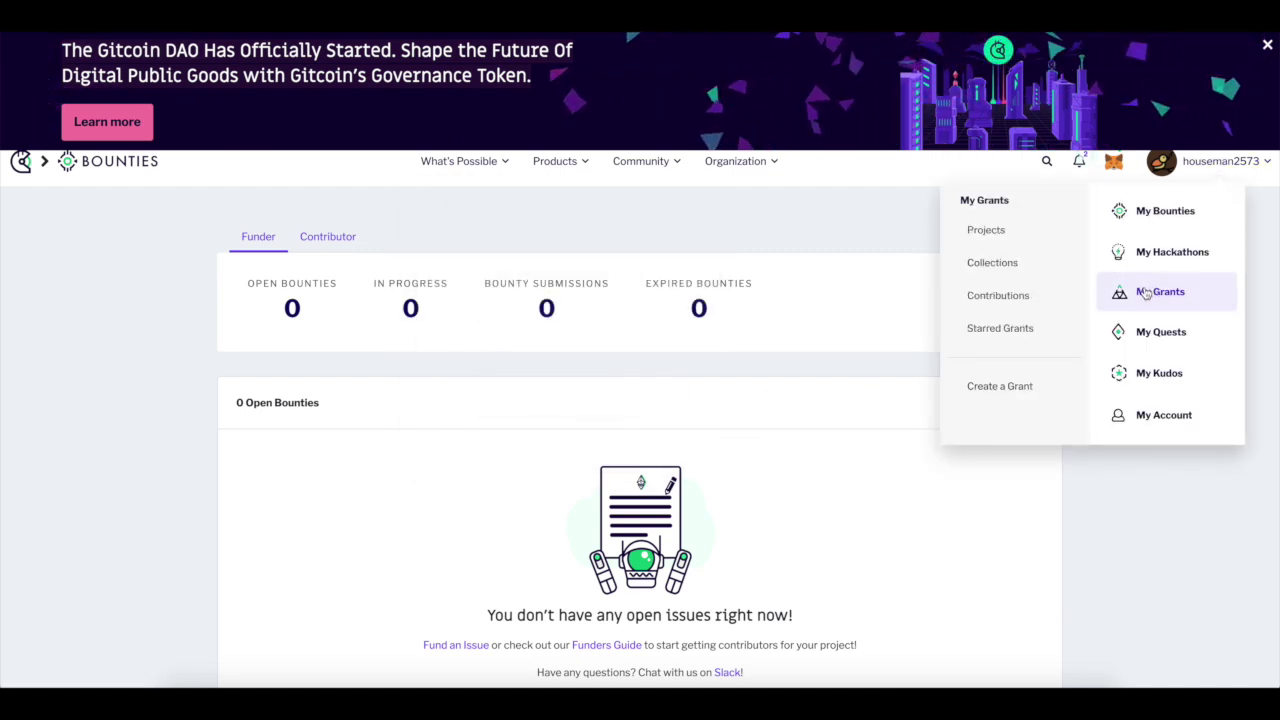
pyautogui.moveTo(1110, 218)
pyautogui.moveTo(1165, 418)
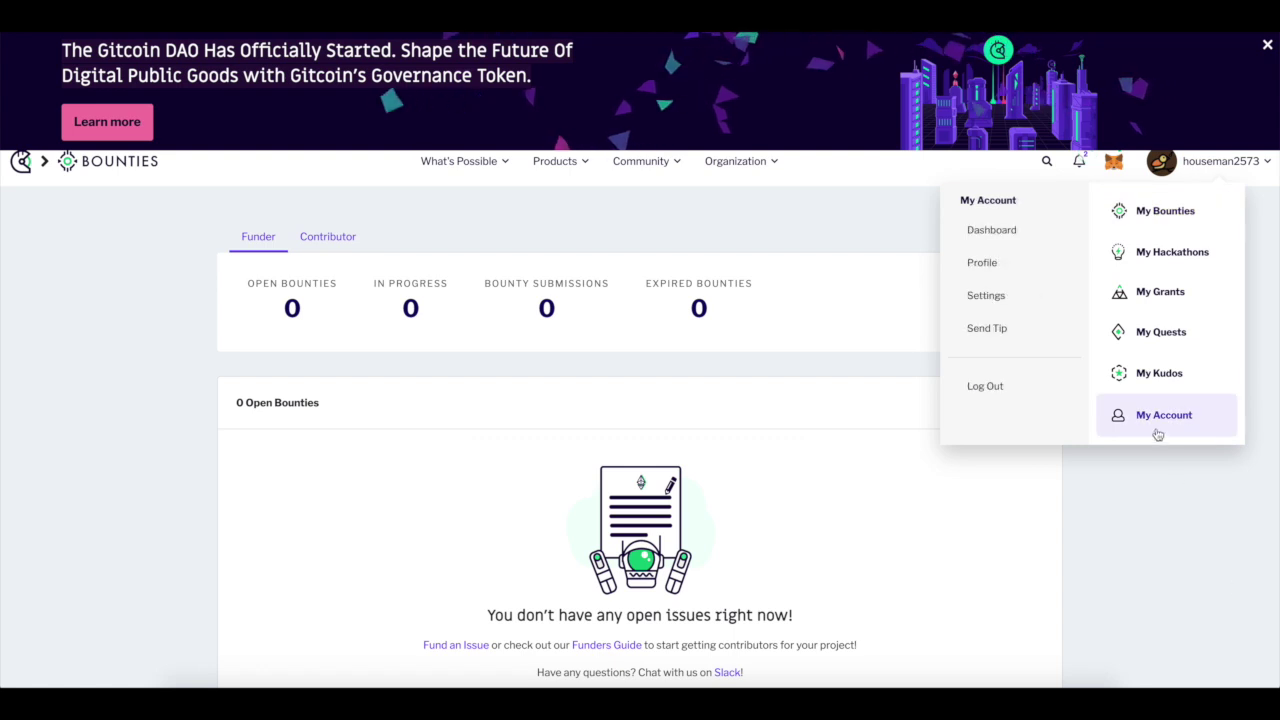
pyautogui.click(1012, 241)
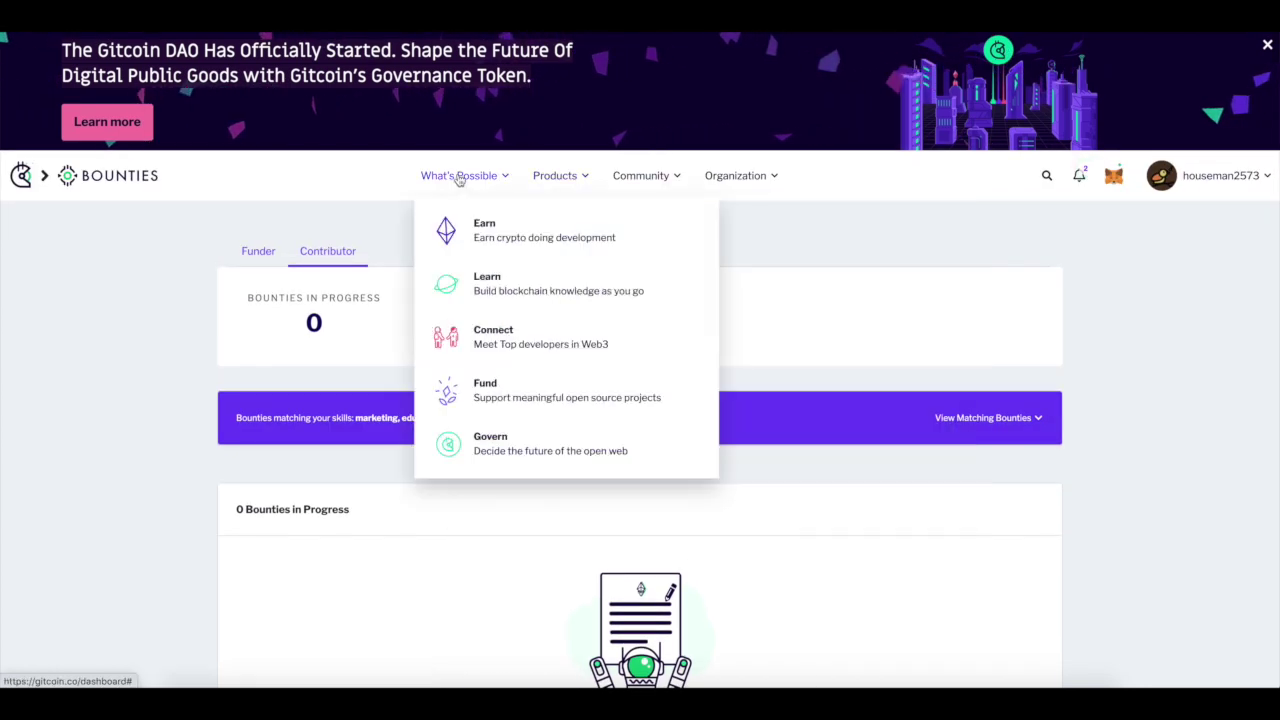
# Go to your own profile via My Account and scroll down its activity feed
pyautogui.moveTo(1209, 192)
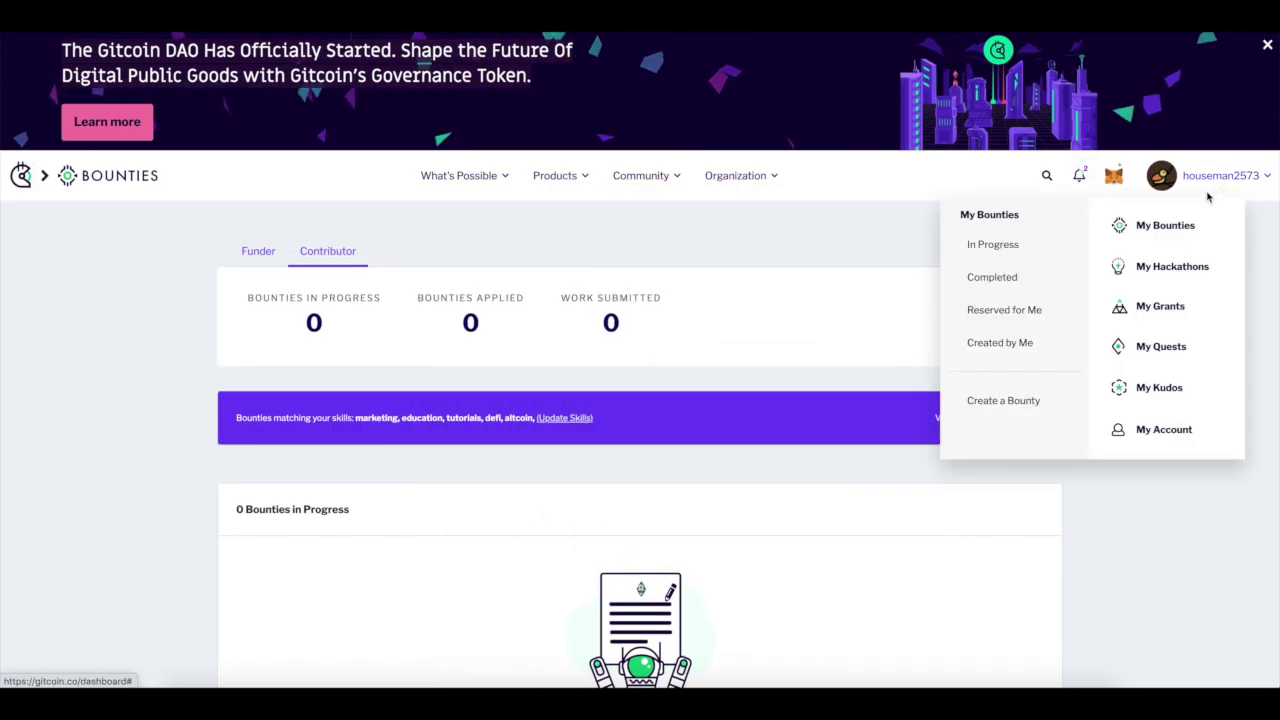
pyautogui.moveTo(1173, 391)
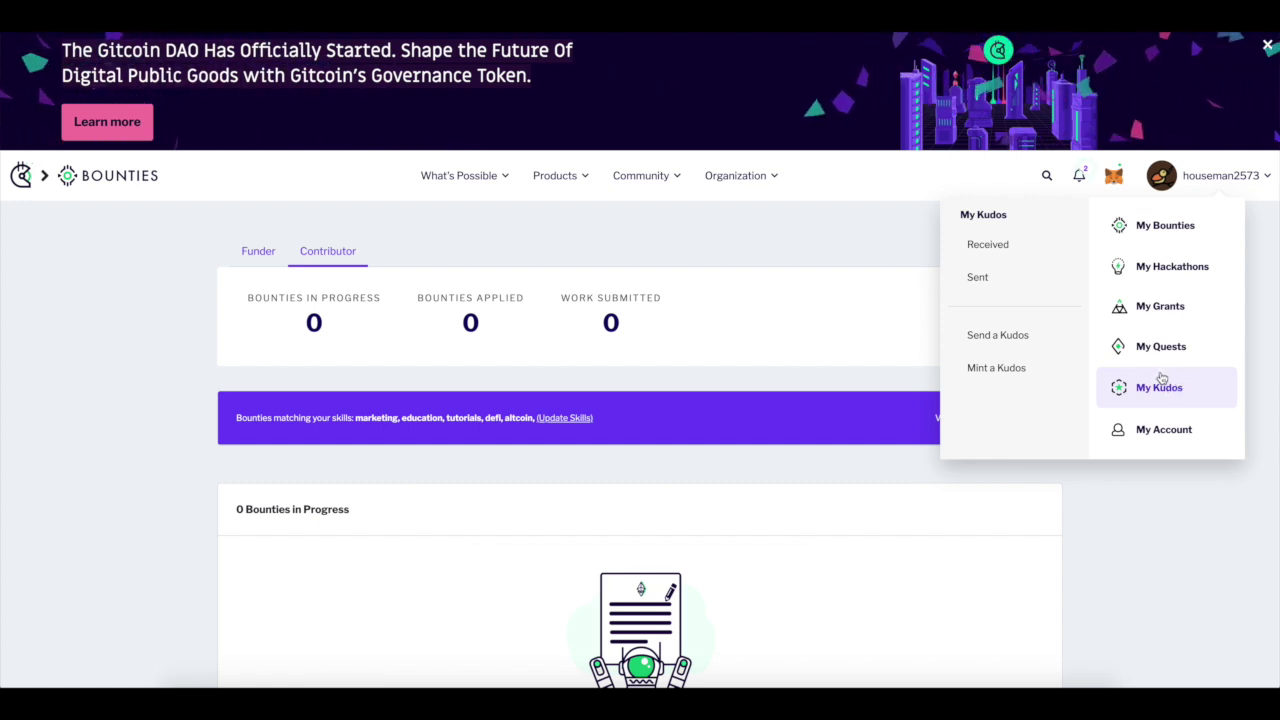
pyautogui.click(1177, 424)
pyautogui.scroll(-4, 919, 432)
pyautogui.scroll(-3, 919, 432)
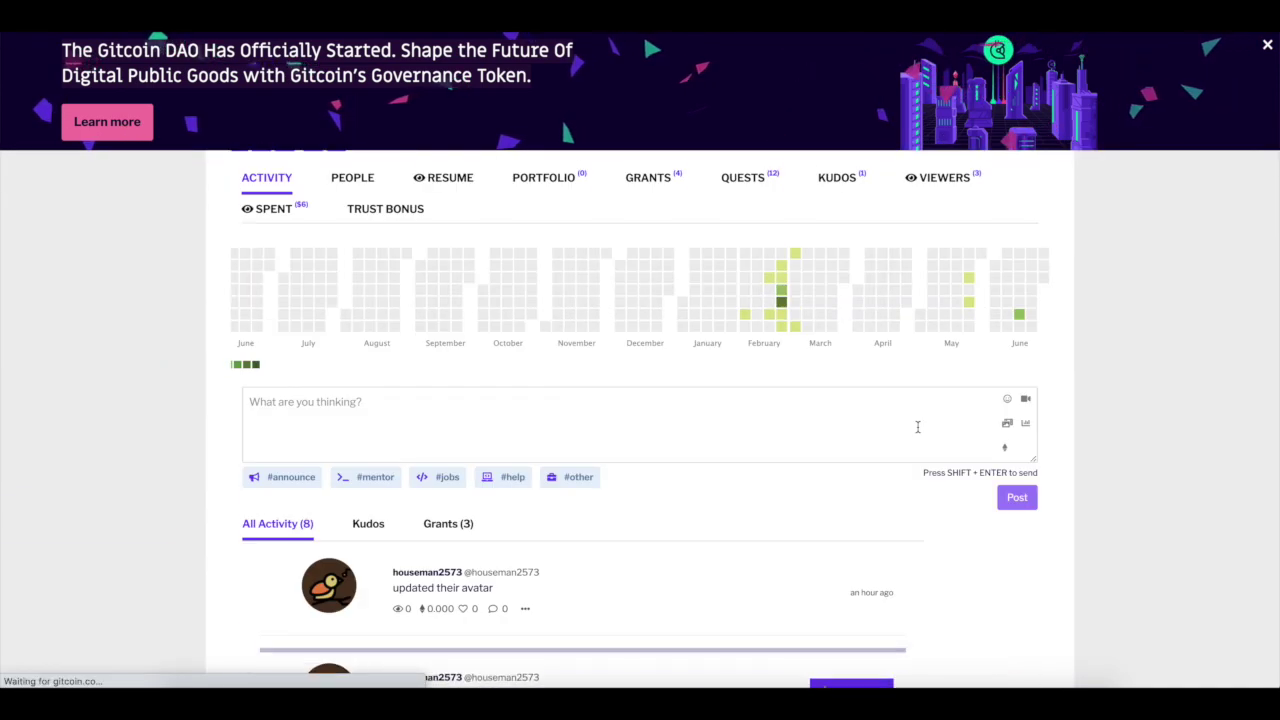
# Scroll through the profile, view the Devcon Quest badge, and close the Gitcoin DAO banner
pyautogui.scroll(3, 469, 451)
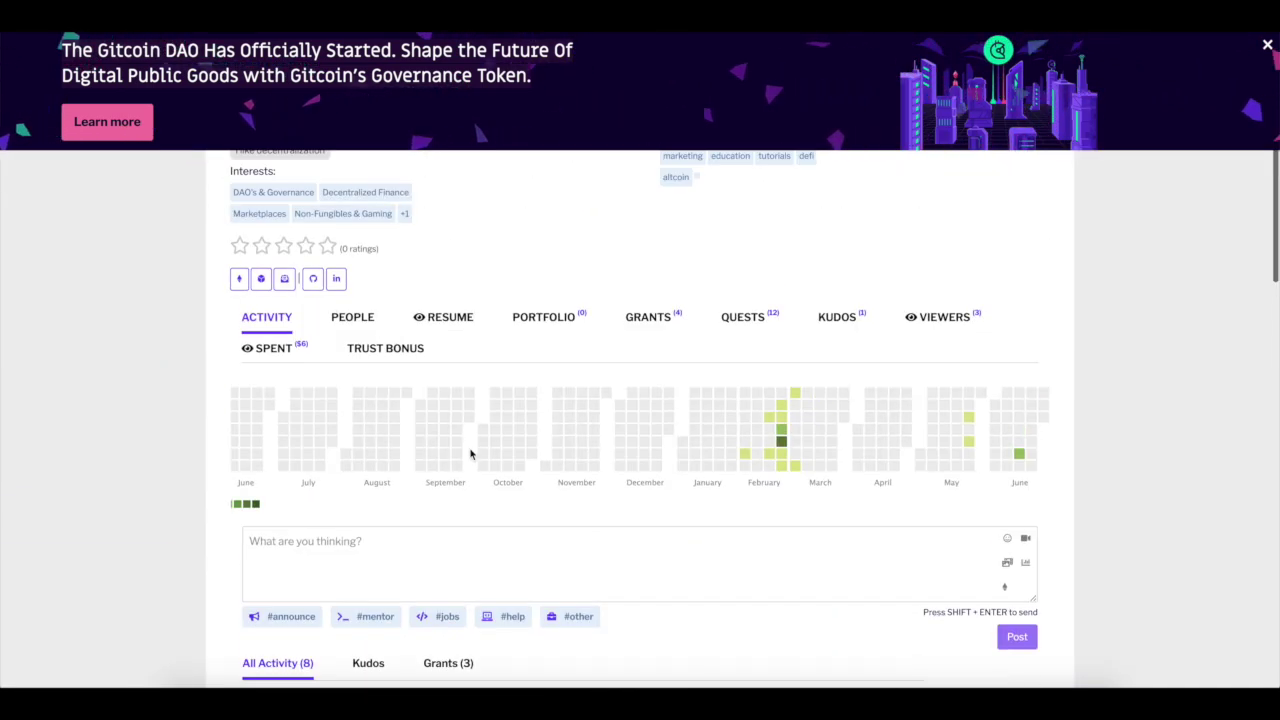
pyautogui.scroll(2, 471, 451)
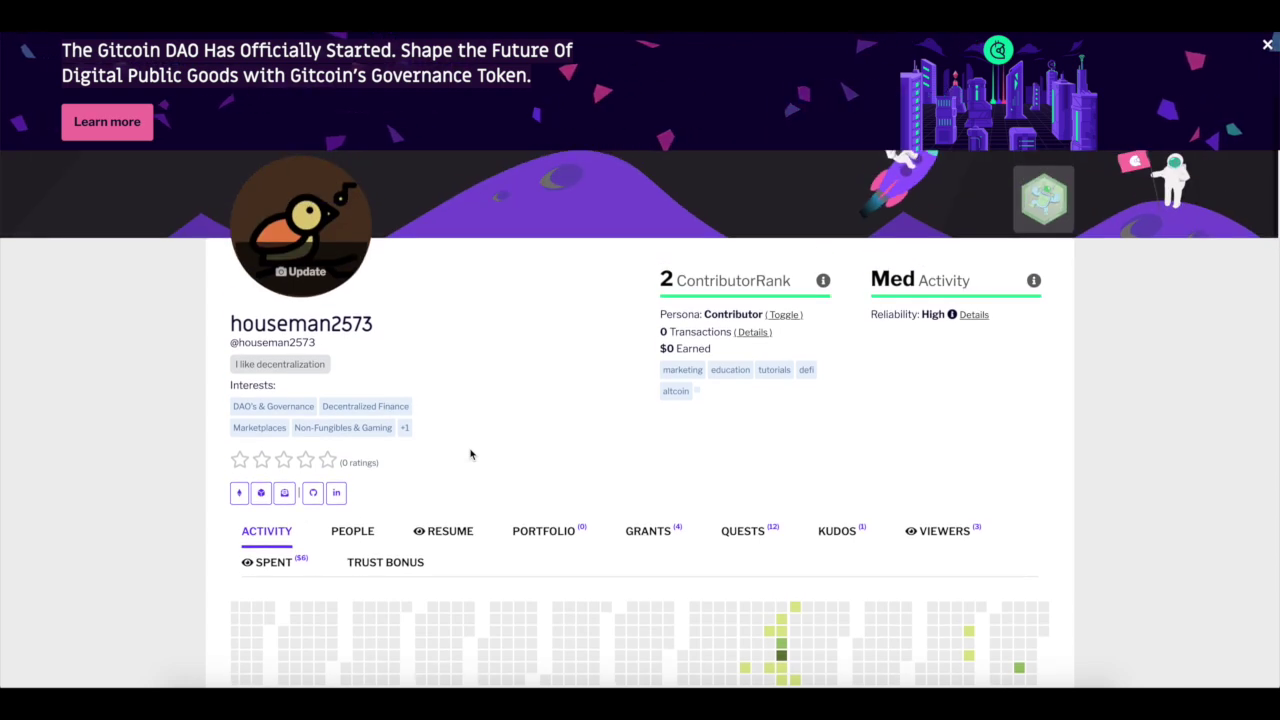
pyautogui.scroll(-3, 711, 540)
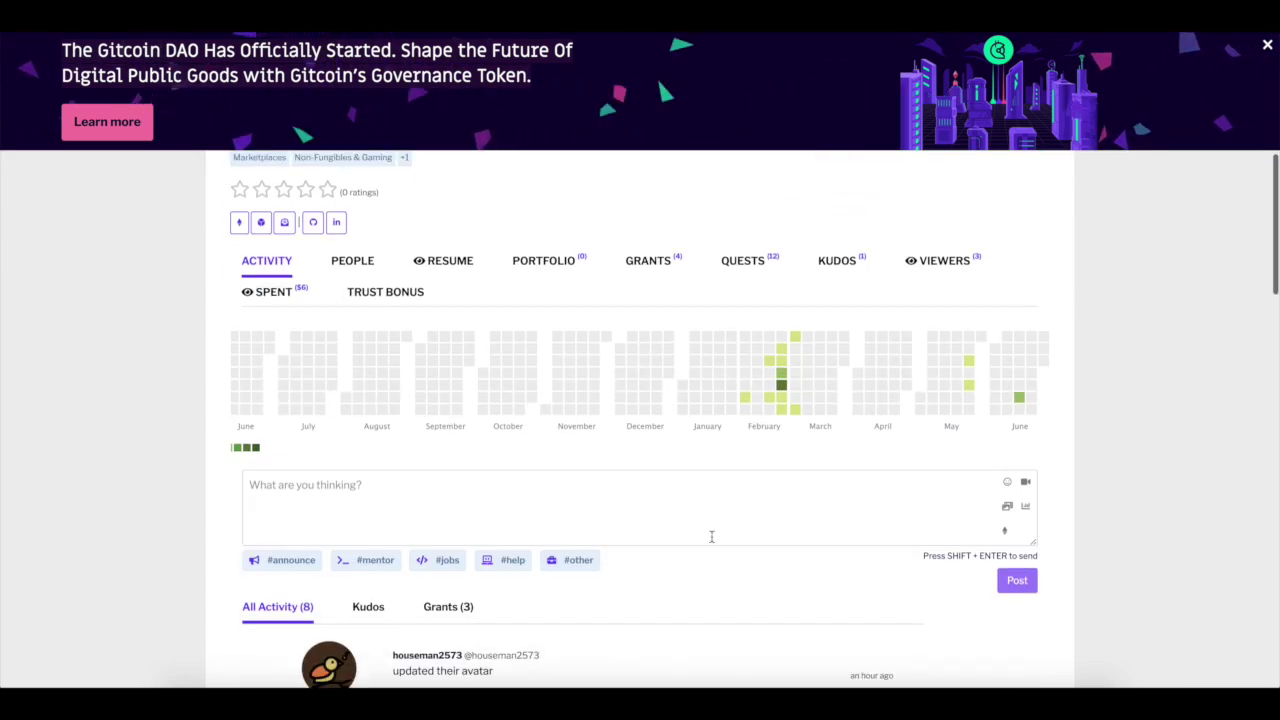
pyautogui.scroll(-2, 591, 597)
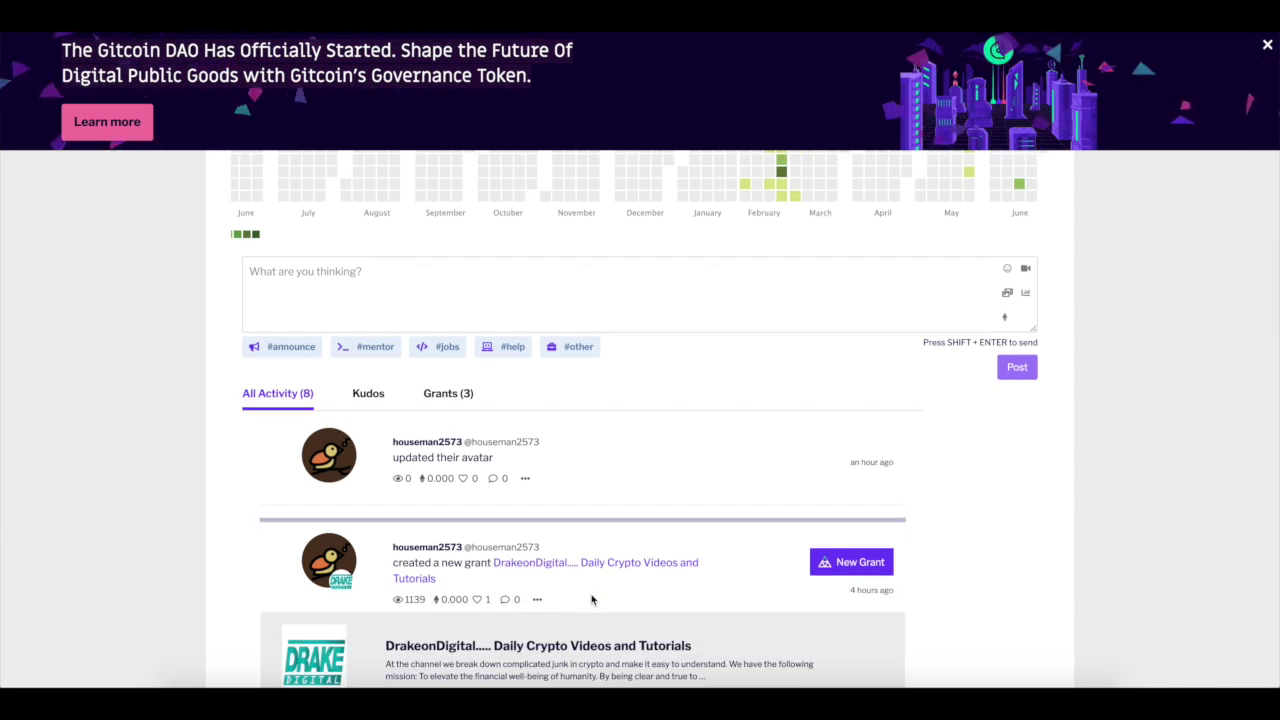
pyautogui.scroll(5, 591, 599)
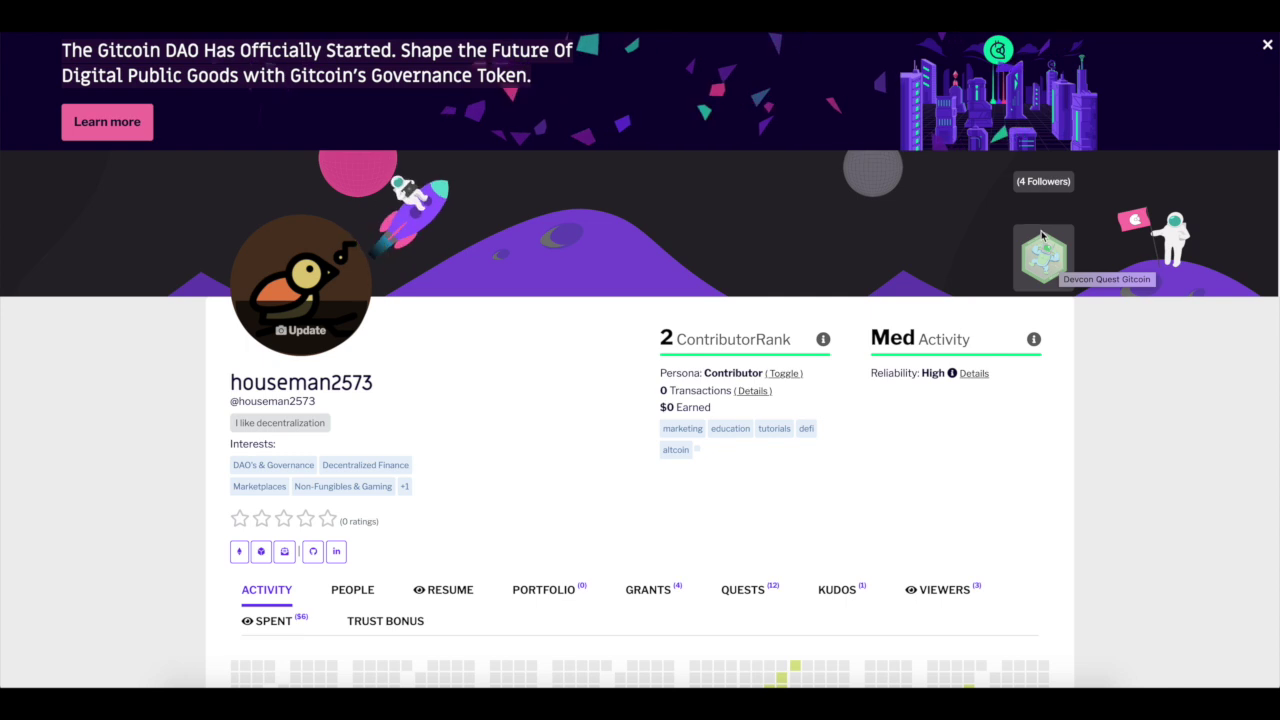
pyautogui.moveTo(1034, 274)
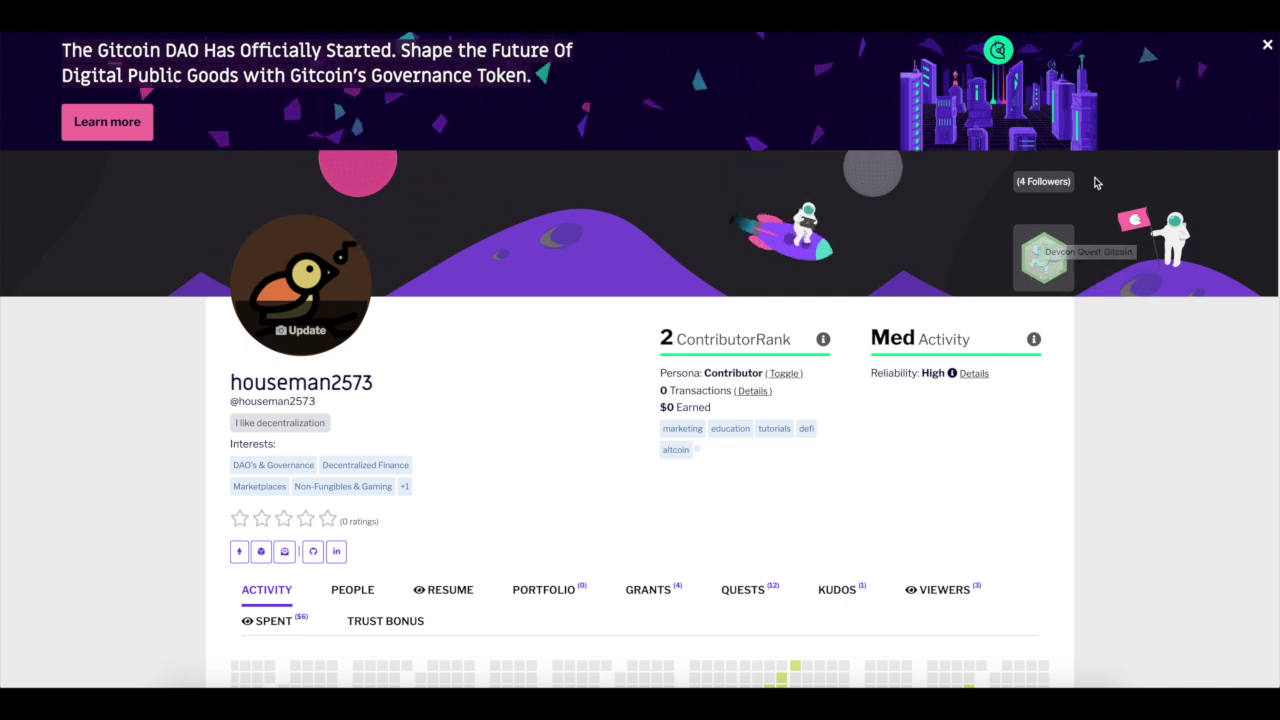
pyautogui.click(1267, 45)
pyautogui.scroll(2, 1037, 414)
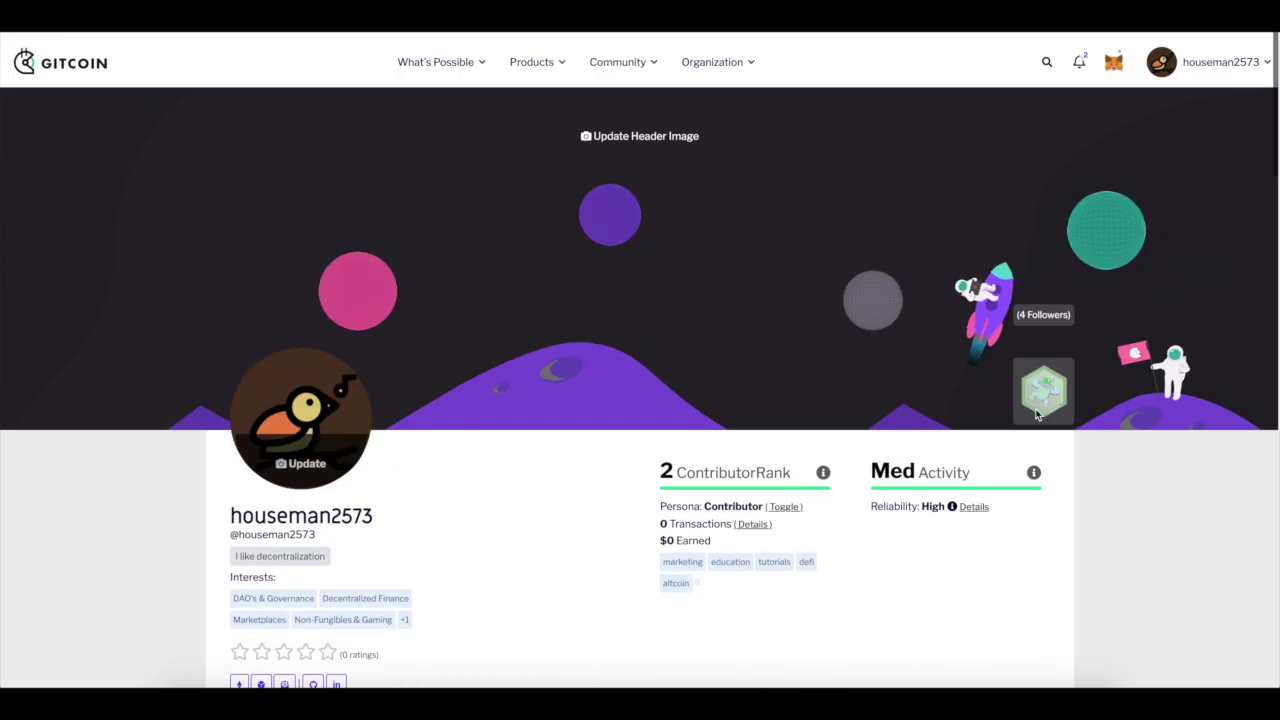
pyautogui.scroll(-10, 880, 391)
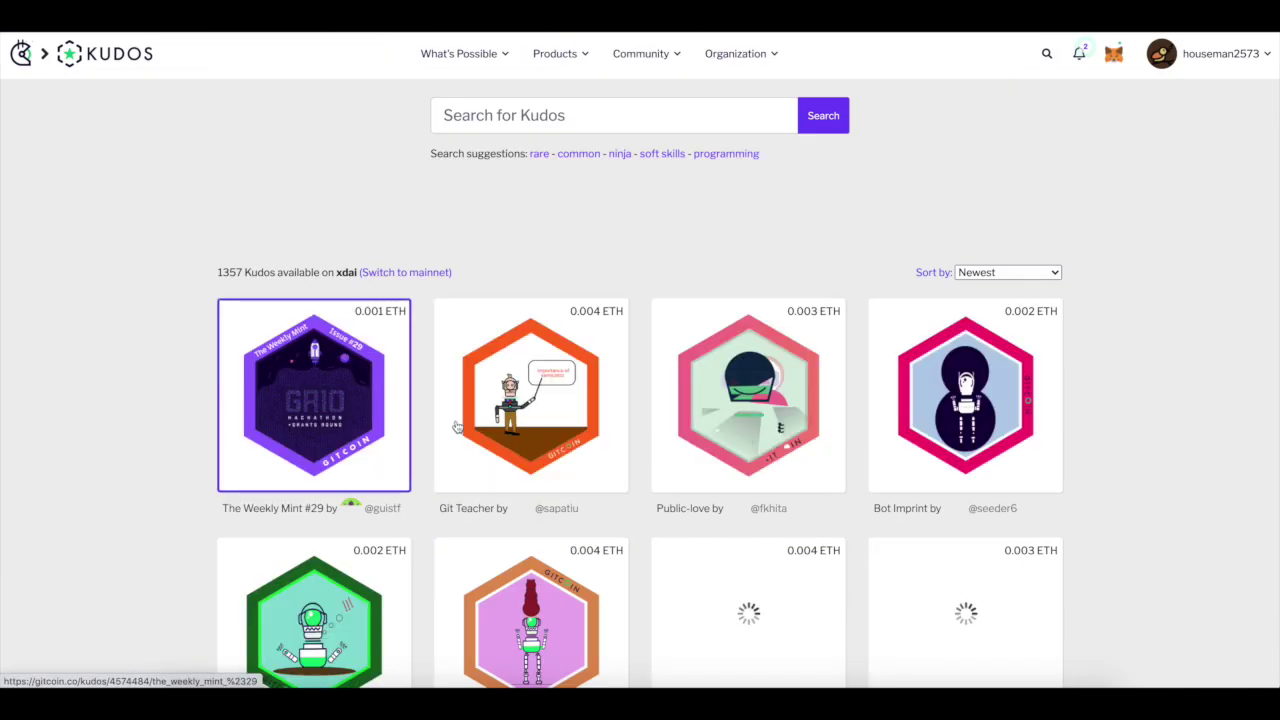
# Scroll through the Kudos marketplace cards looking for the Bot Imprint kudos
pyautogui.scroll(-1, 605, 495)
pyautogui.scroll(1, 605, 490)
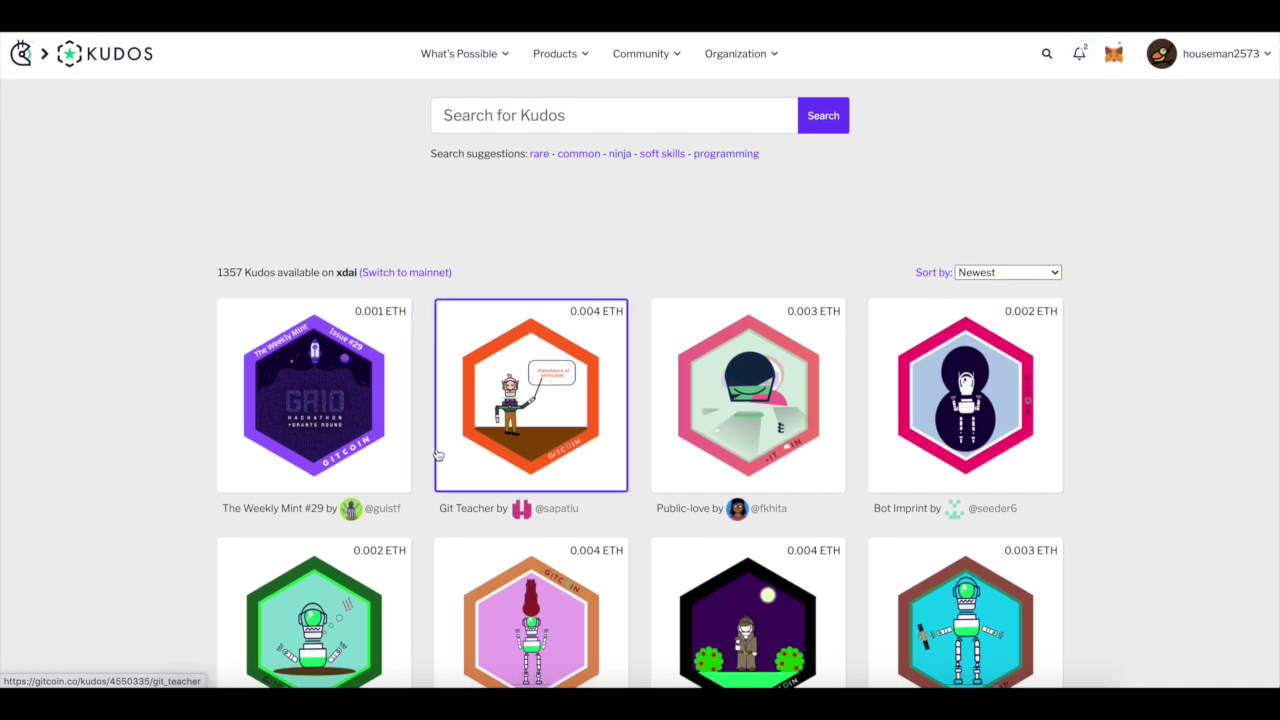
pyautogui.scroll(-5, 900, 480)
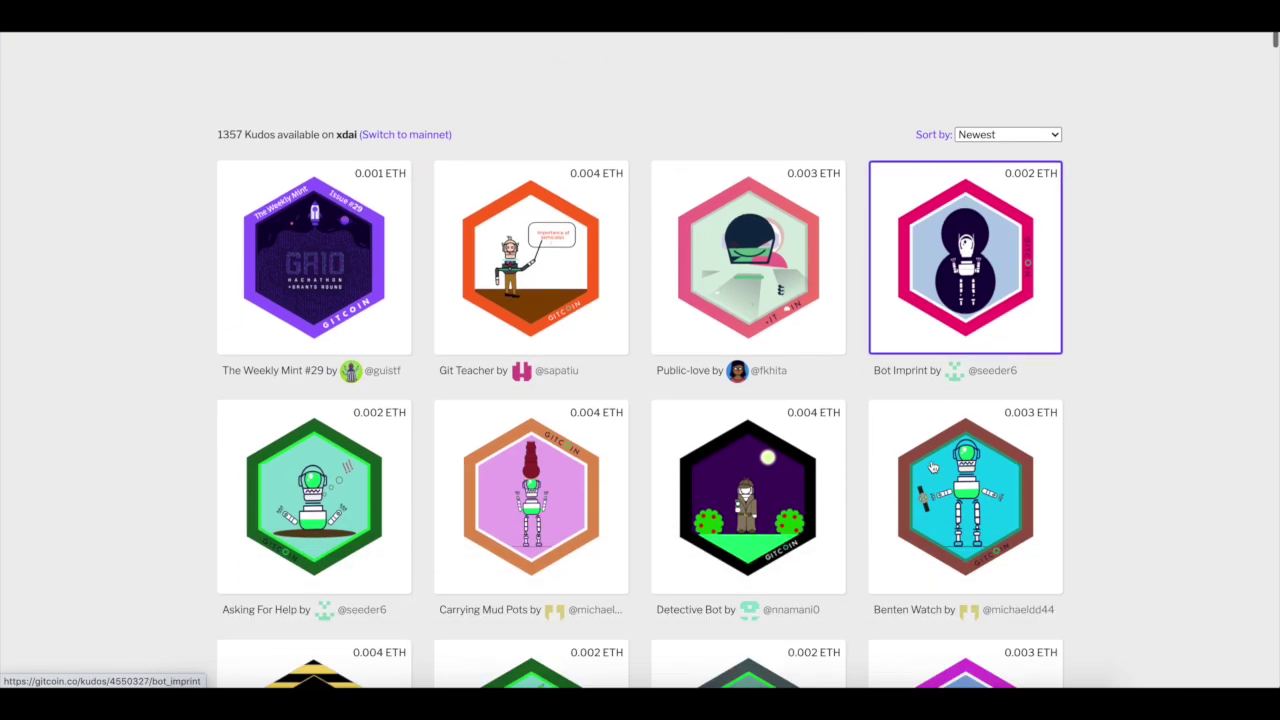
pyautogui.scroll(-4, 893, 484)
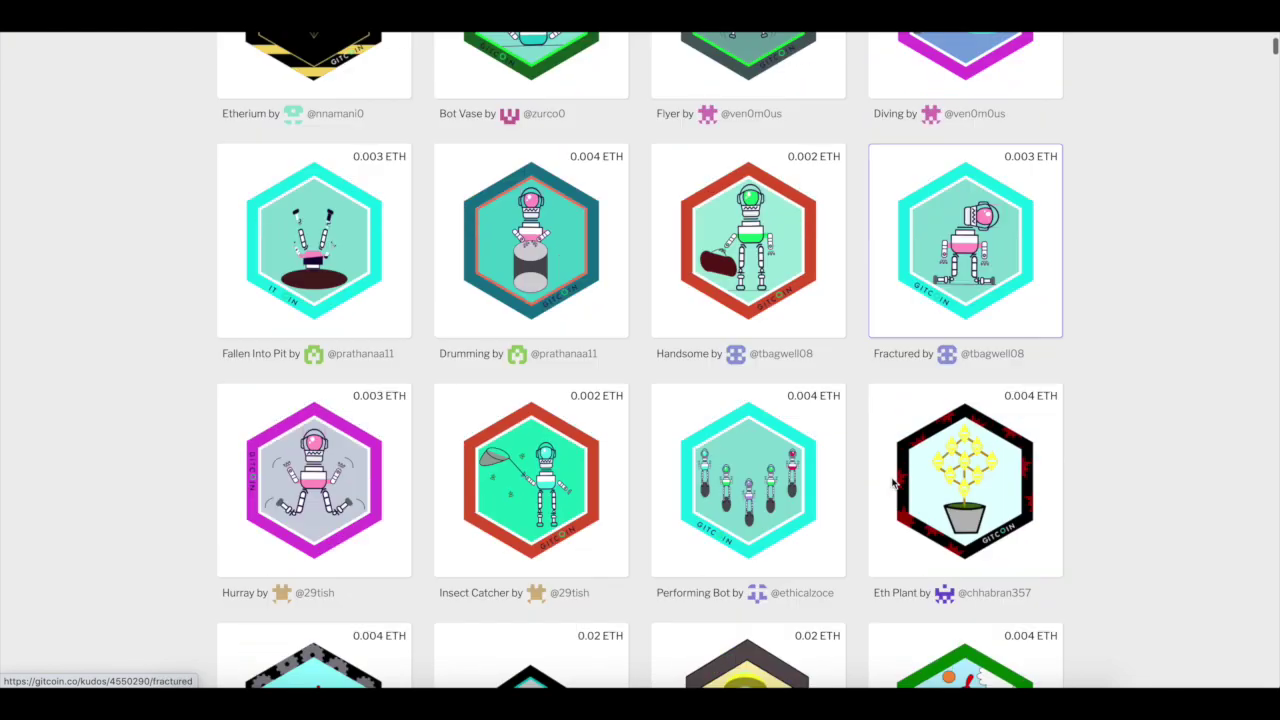
pyautogui.scroll(10, 894, 450)
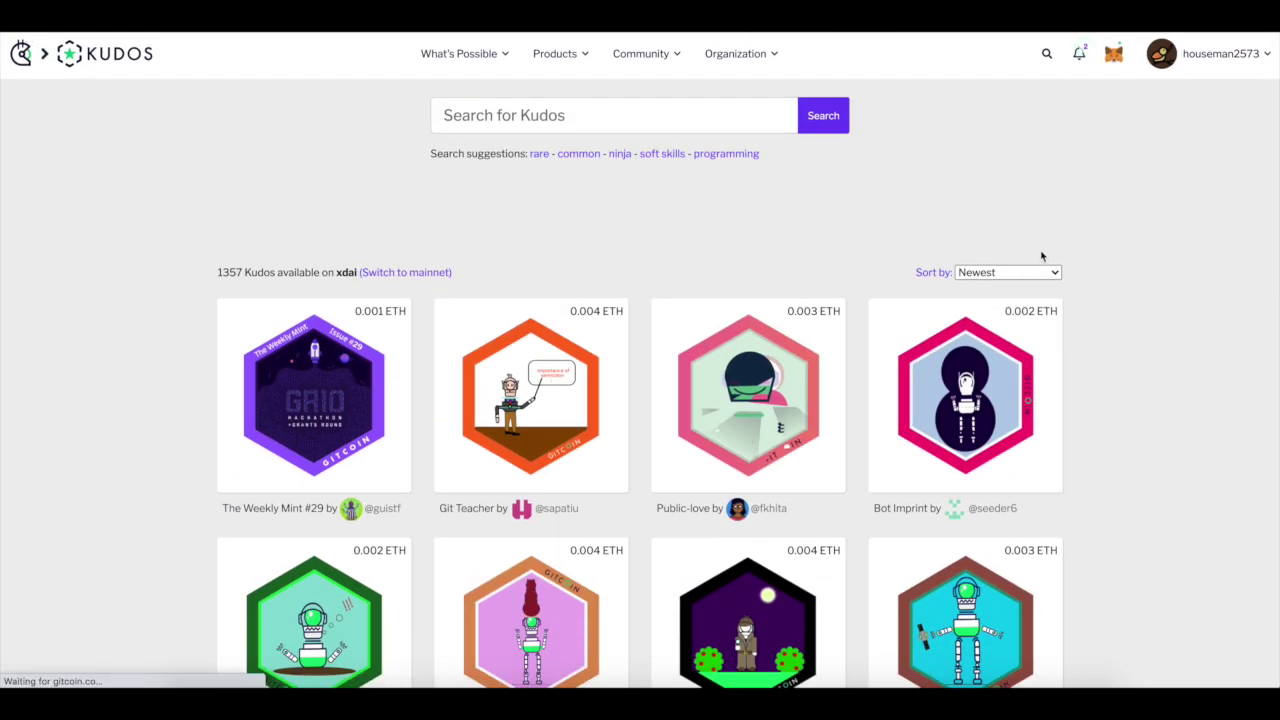
pyautogui.scroll(-5, 1045, 498)
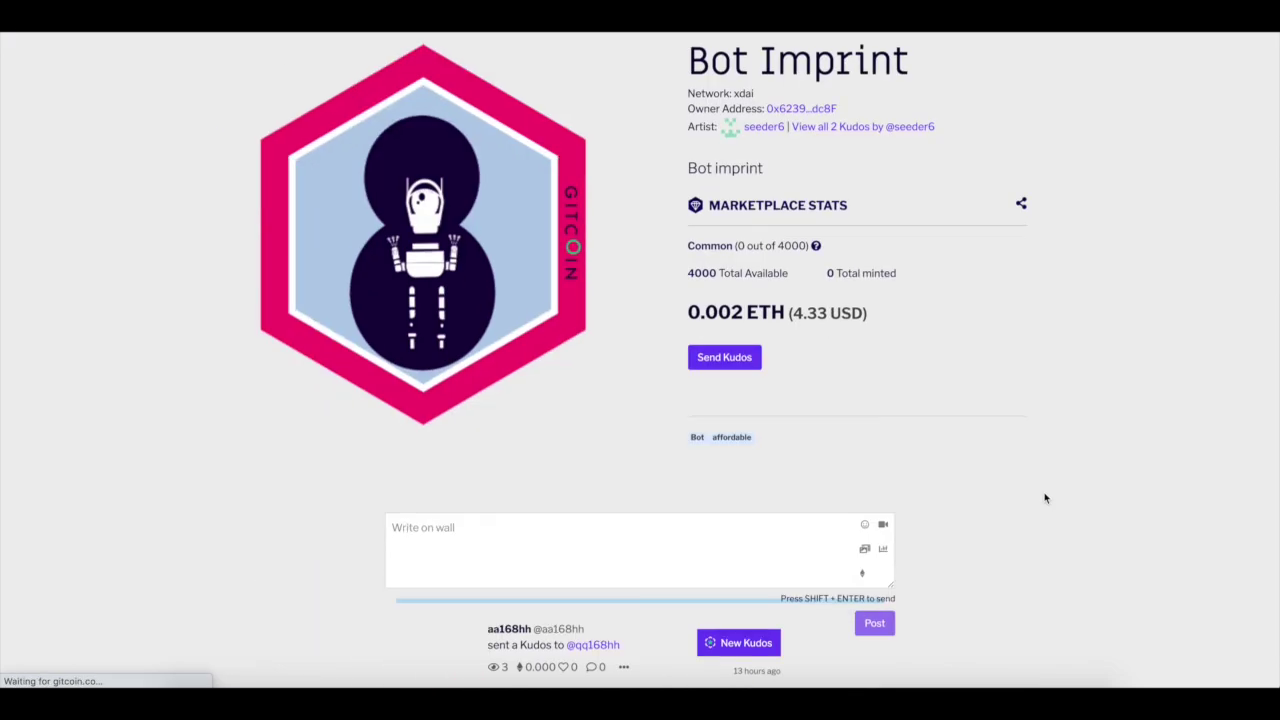
pyautogui.scroll(5, 1045, 498)
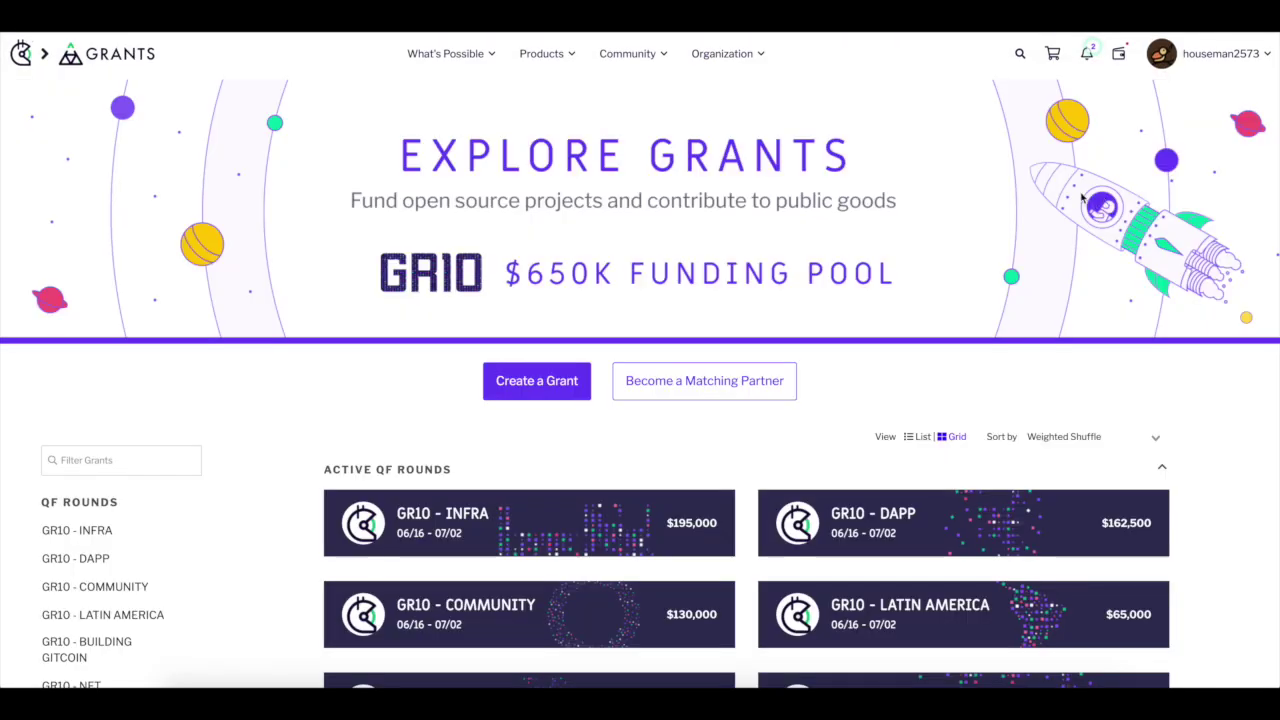
# Open the GR10 Infra round, add Vyper Smart Contract Language to the cart, close Fund Grants
pyautogui.scroll(-4, 828, 322)
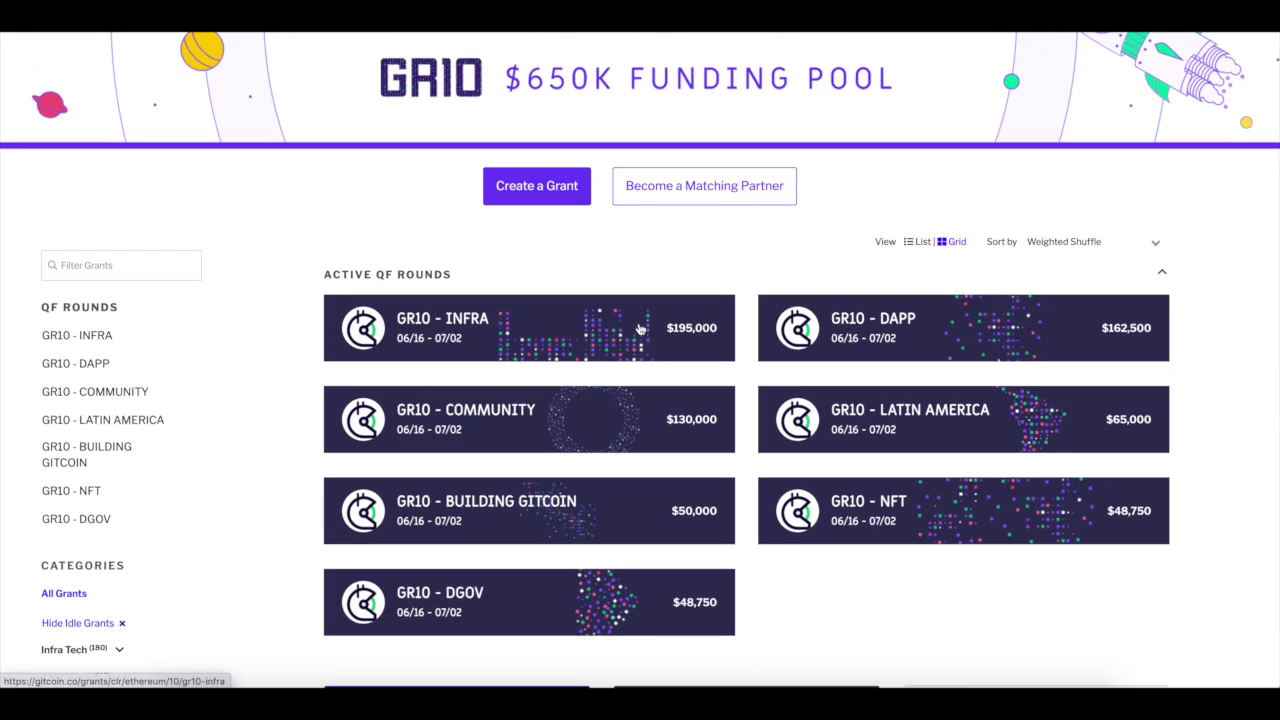
pyautogui.click(644, 330)
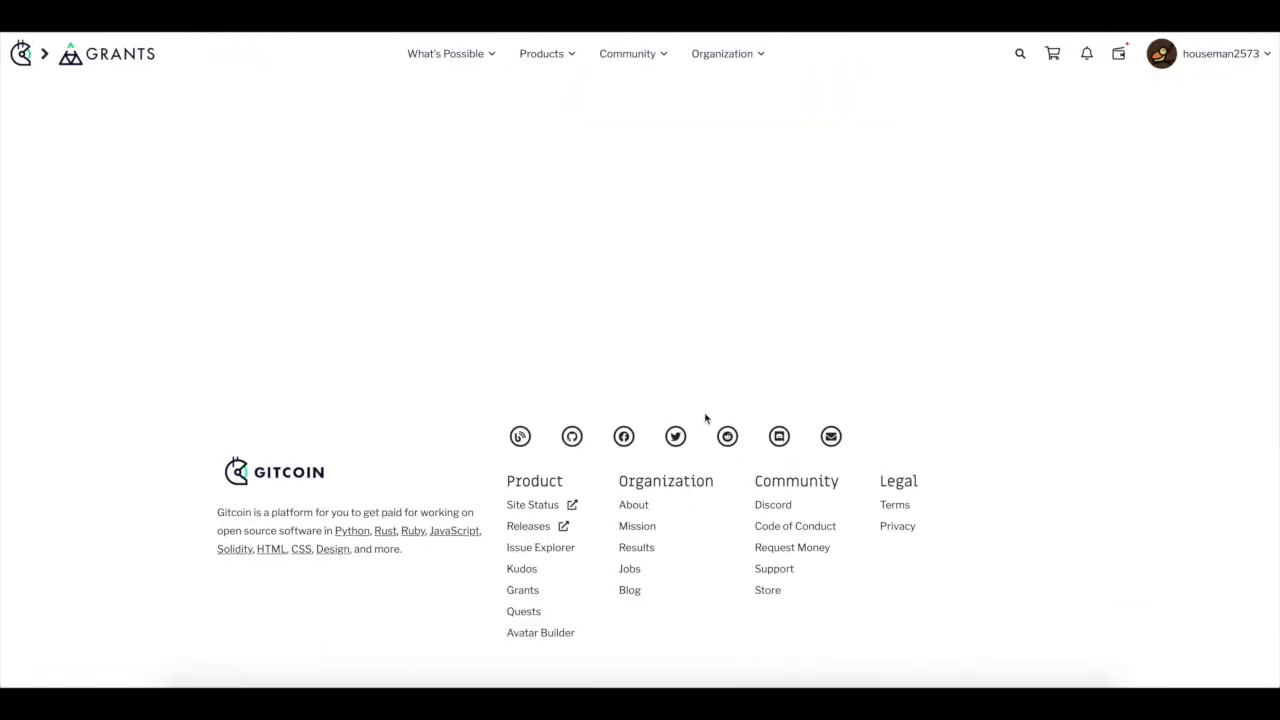
pyautogui.scroll(-4, 714, 424)
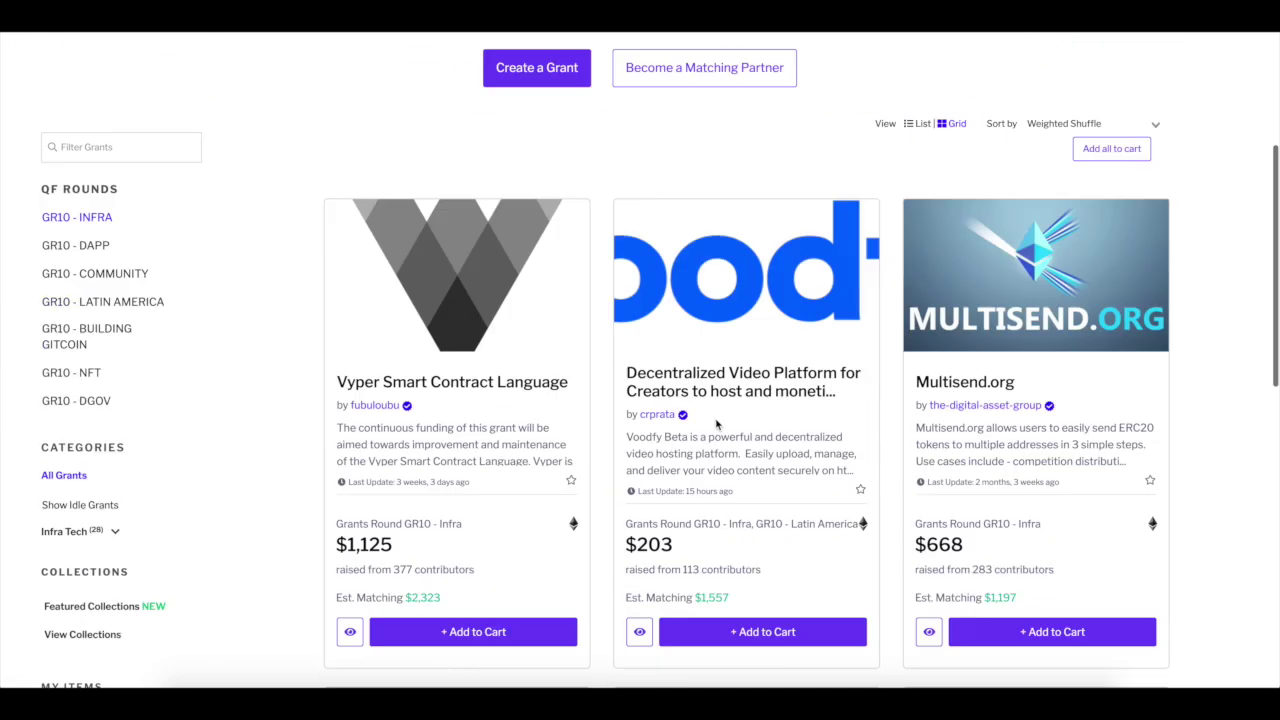
pyautogui.scroll(-3, 482, 427)
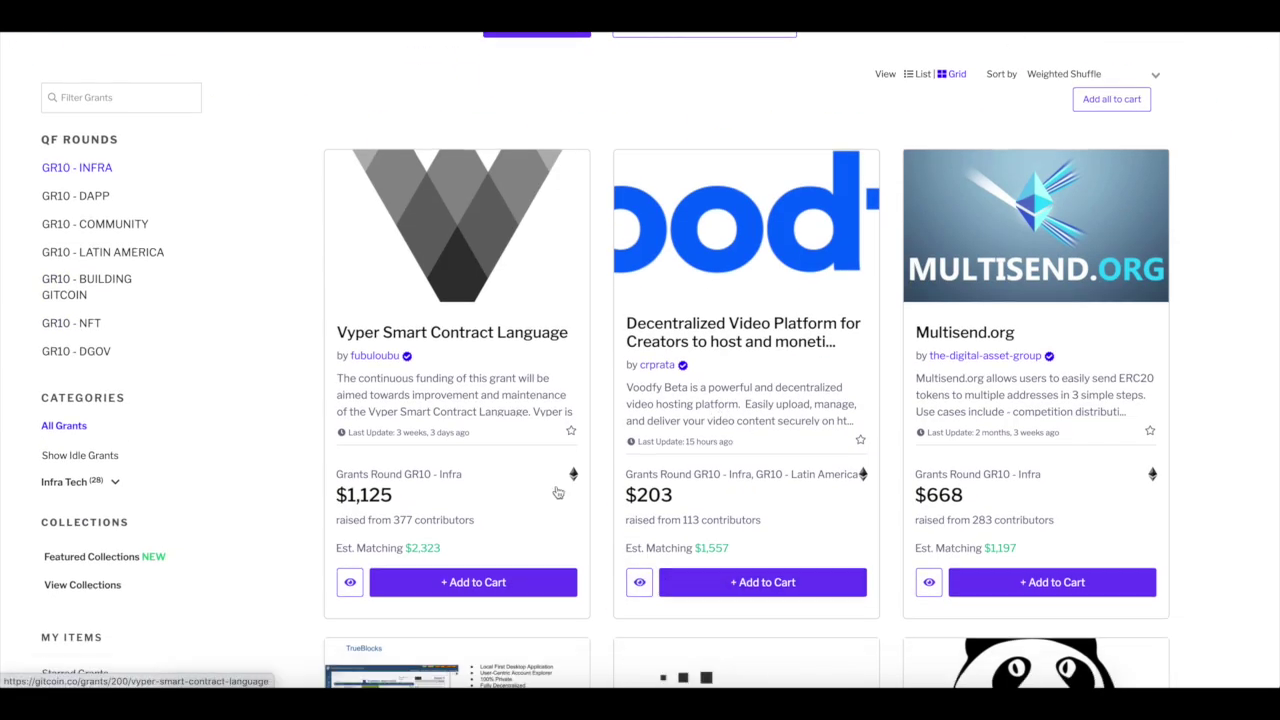
pyautogui.click(482, 414)
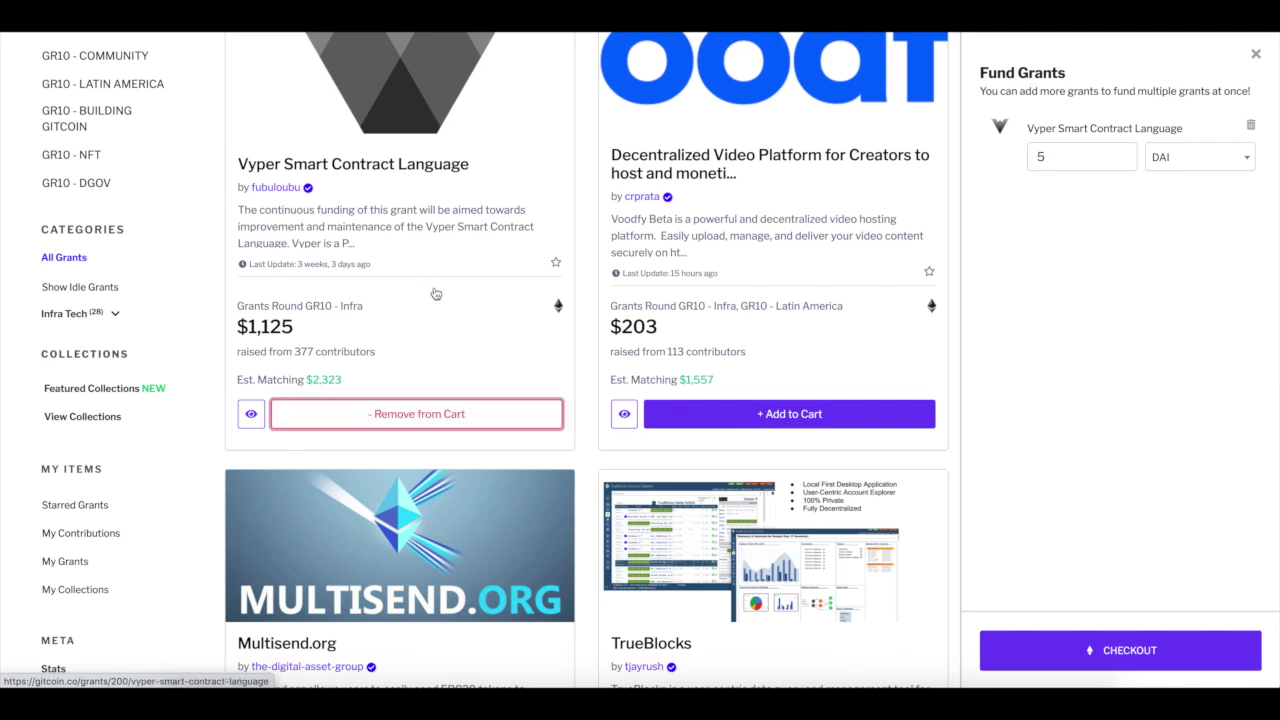
pyautogui.scroll(2, 435, 293)
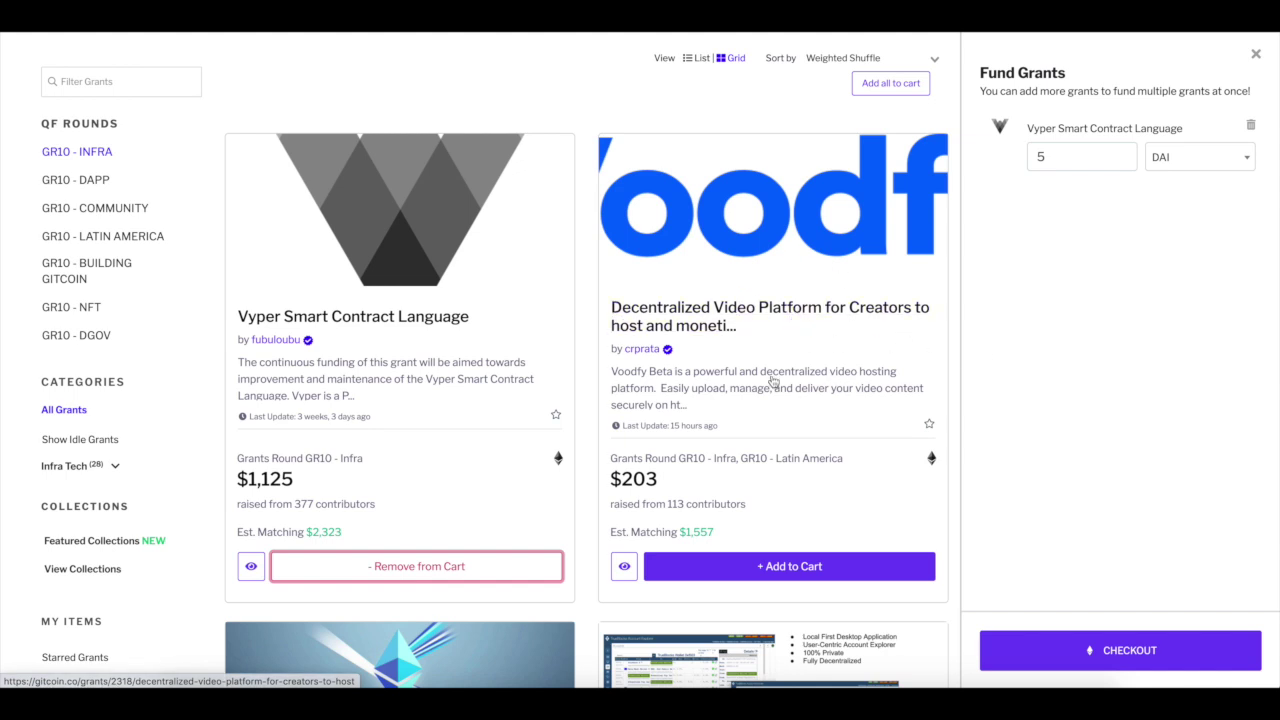
pyautogui.click(1256, 54)
# Browse down through the GR10 Infra Tech round's grant cards
pyautogui.scroll(-3, 893, 310)
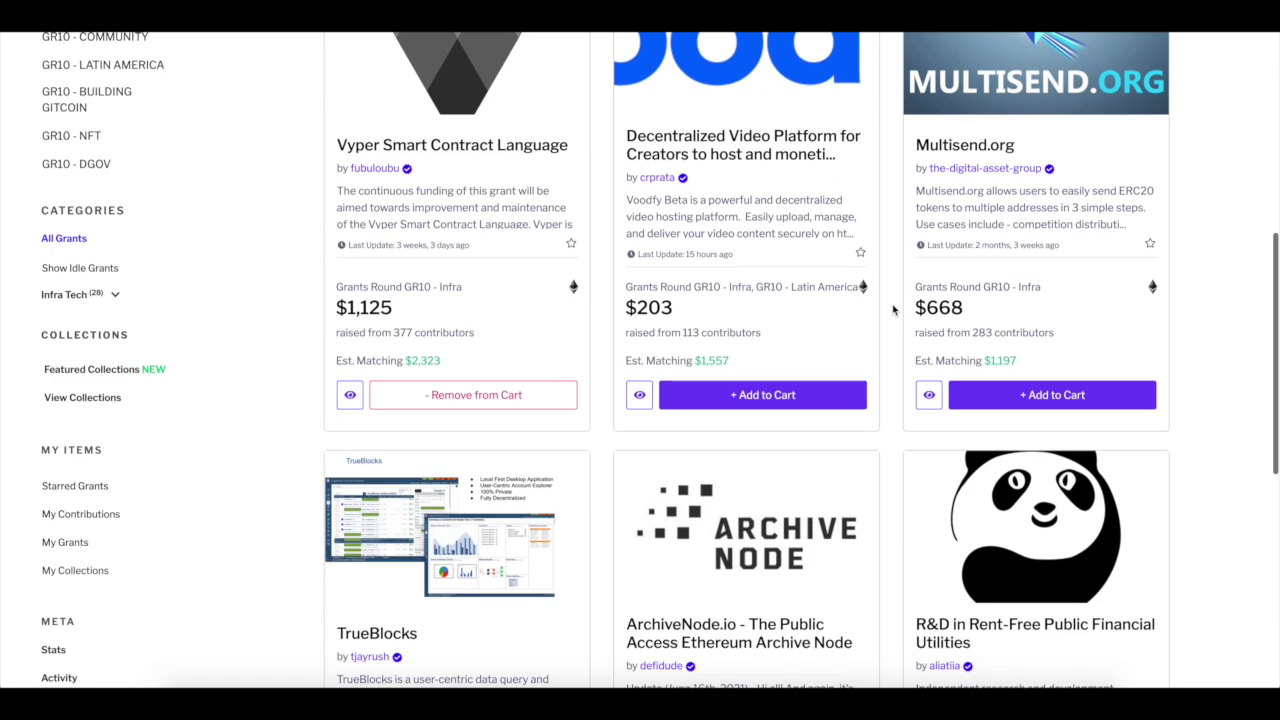
pyautogui.scroll(-8, 741, 170)
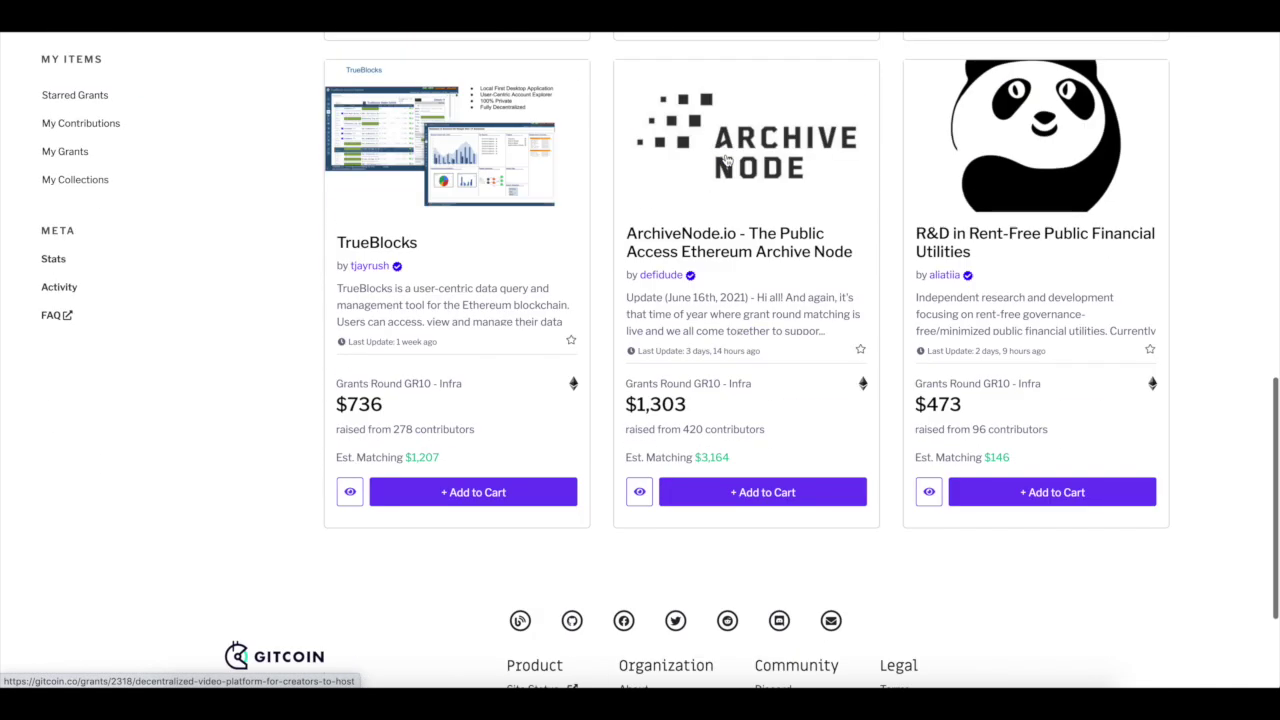
pyautogui.scroll(-1, 727, 161)
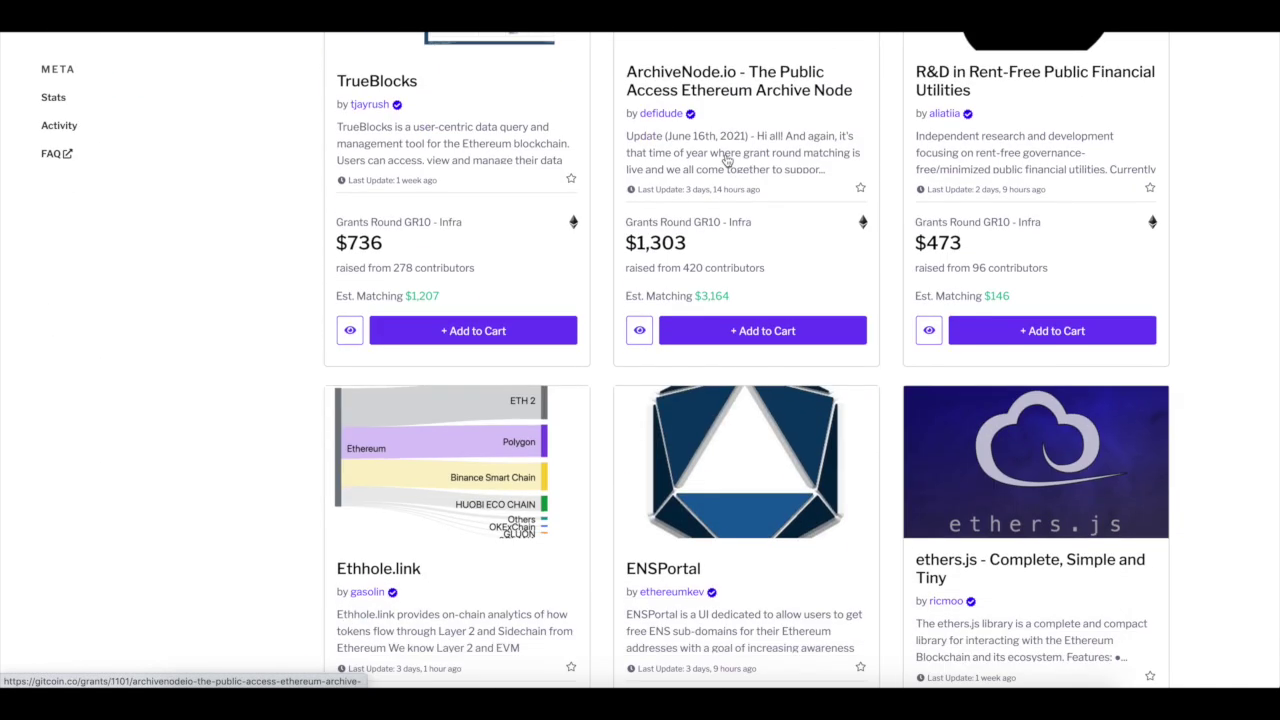
pyautogui.scroll(-2, 727, 161)
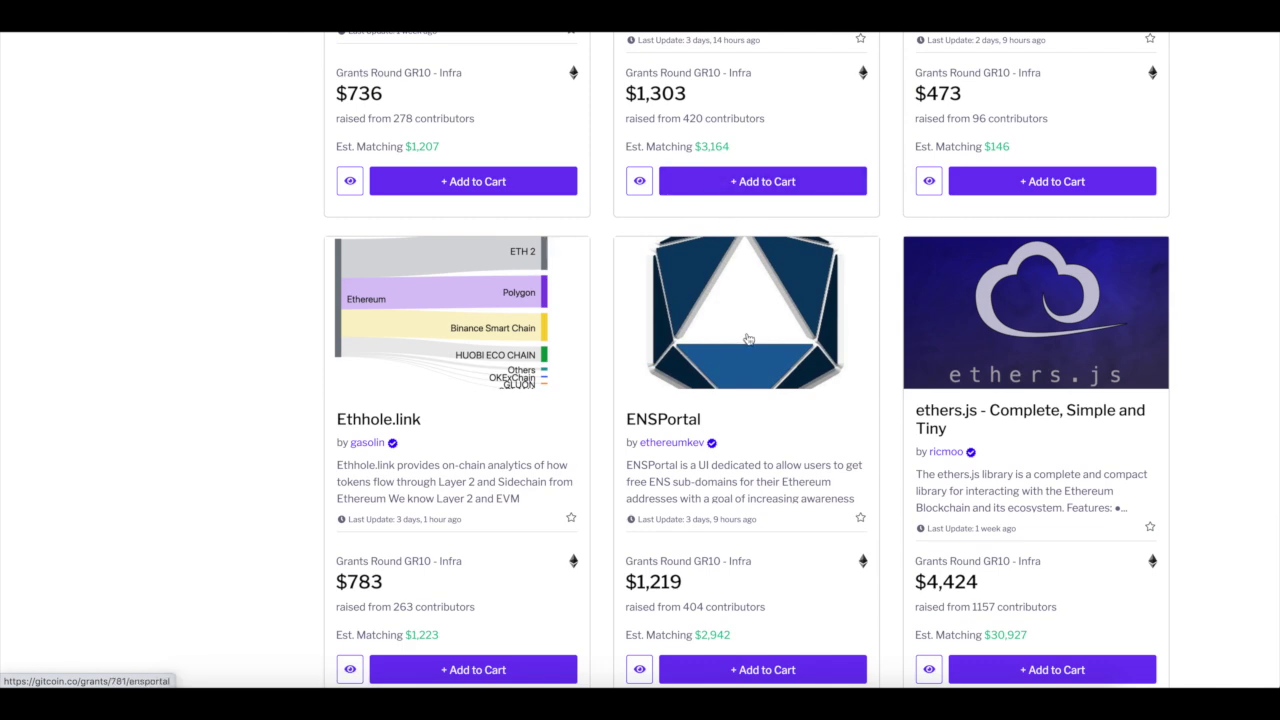
pyautogui.scroll(-5, 751, 353)
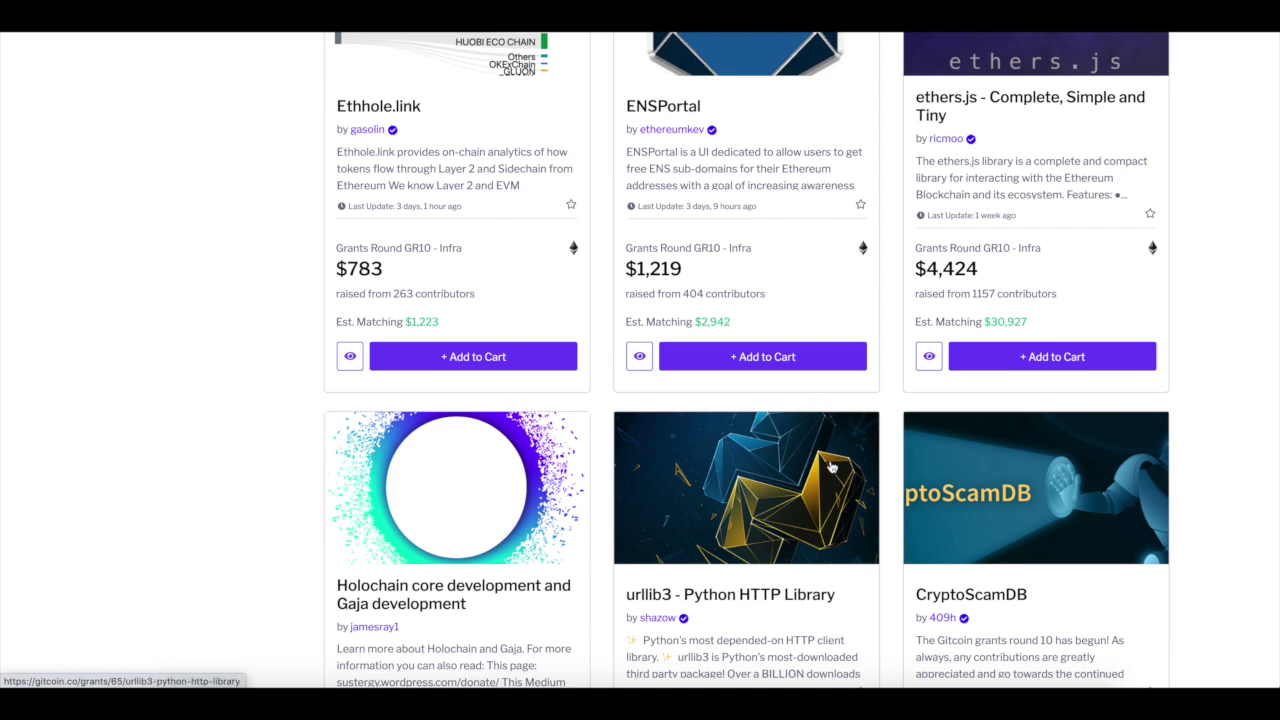
pyautogui.scroll(-10, 830, 467)
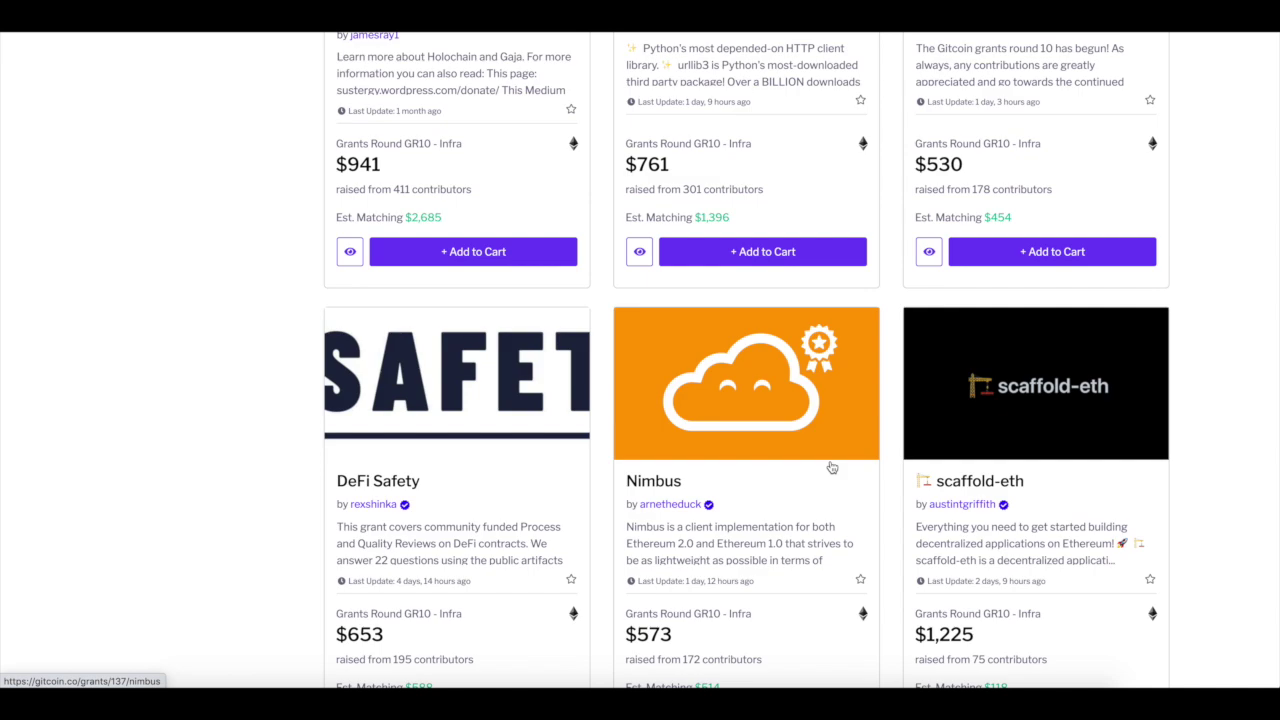
pyautogui.scroll(20, 830, 467)
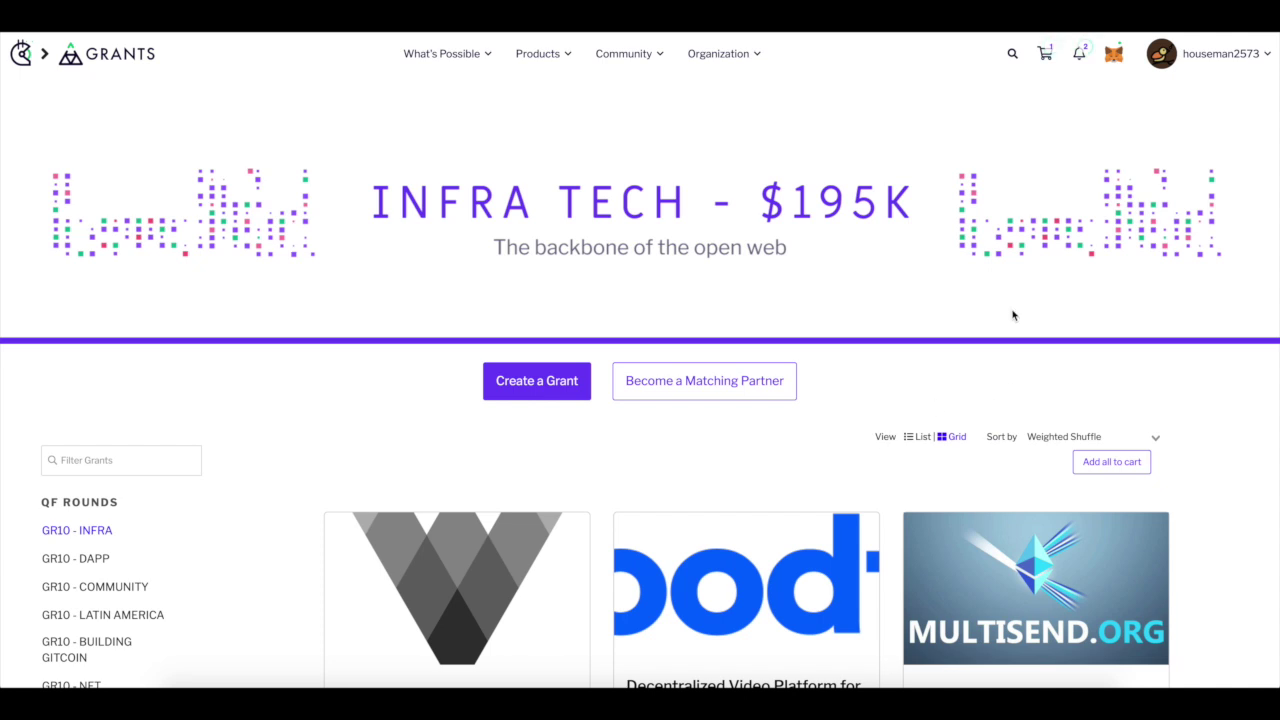
# Open the username dropdown's account shortcuts to reach the Send Tip page
pyautogui.click(1215, 56)
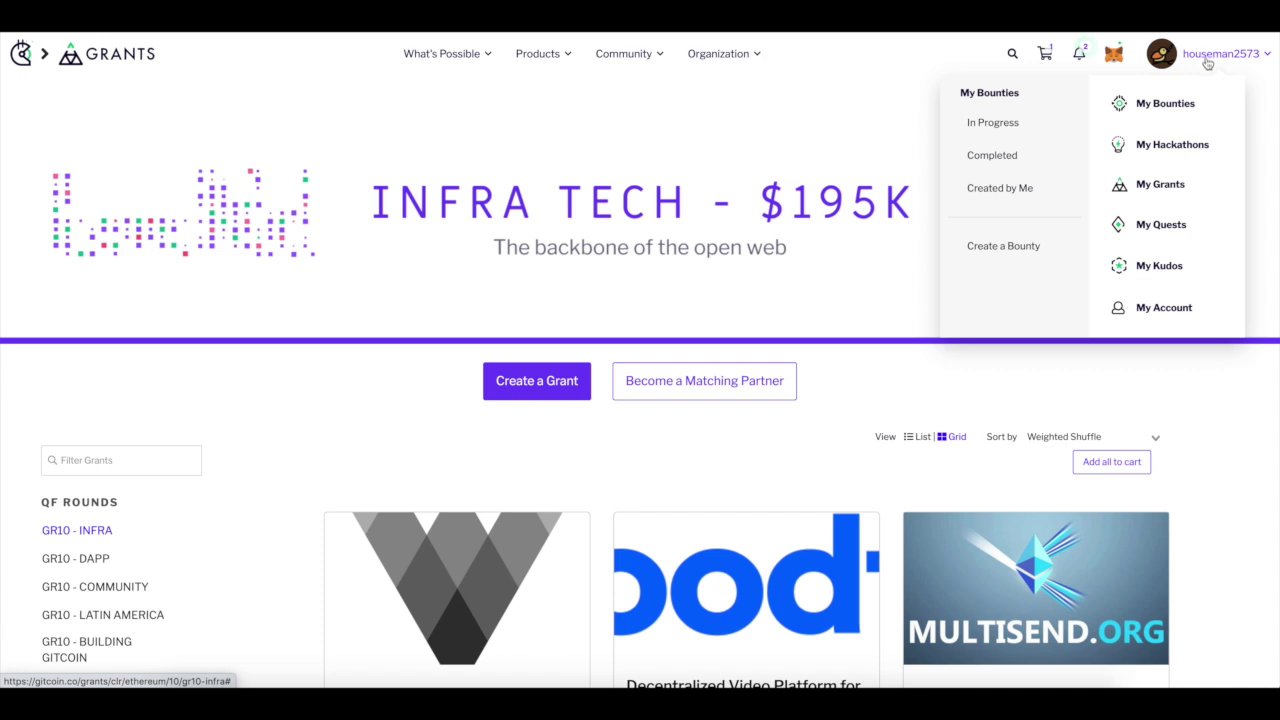
pyautogui.moveTo(1115, 182)
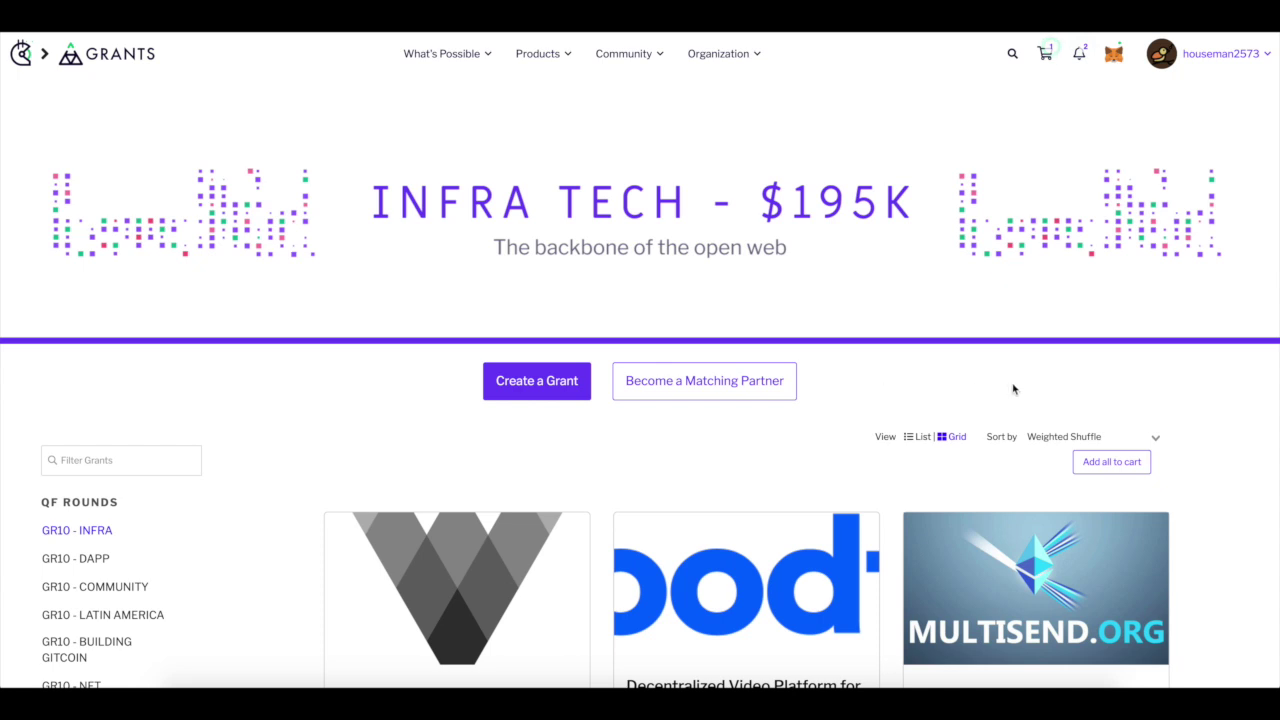
pyautogui.click(1205, 70)
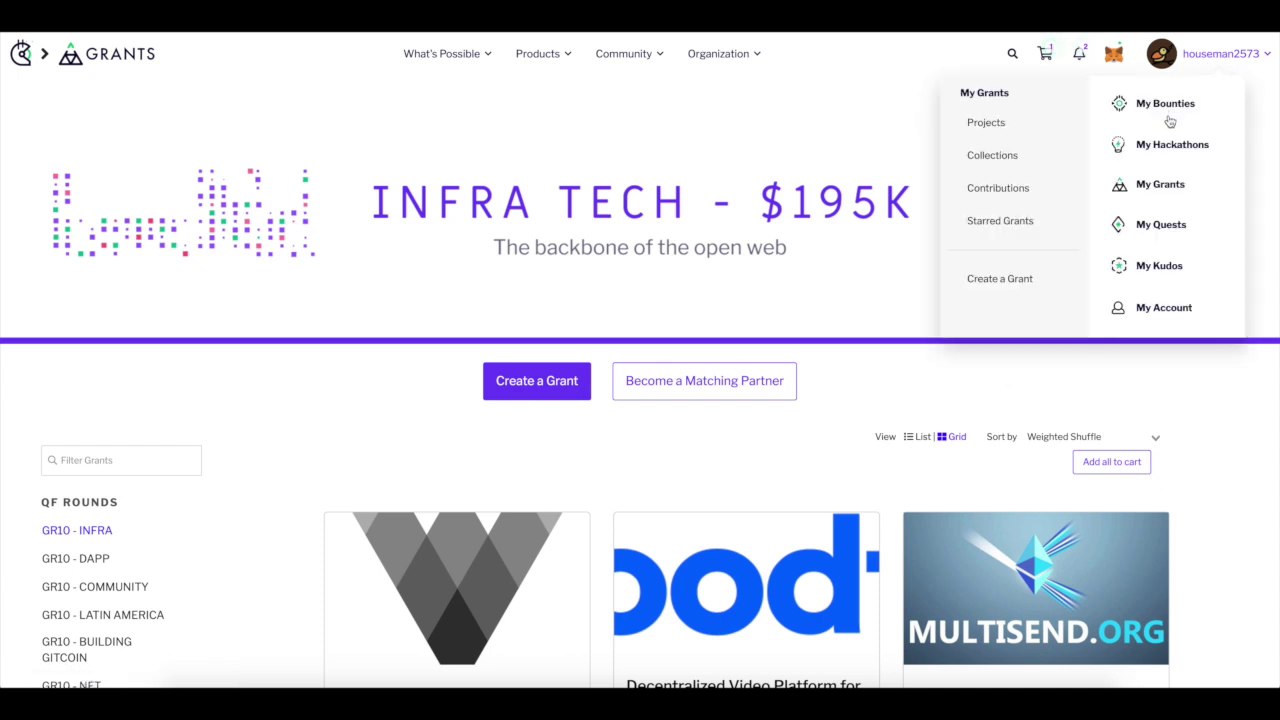
pyautogui.moveTo(1166, 138)
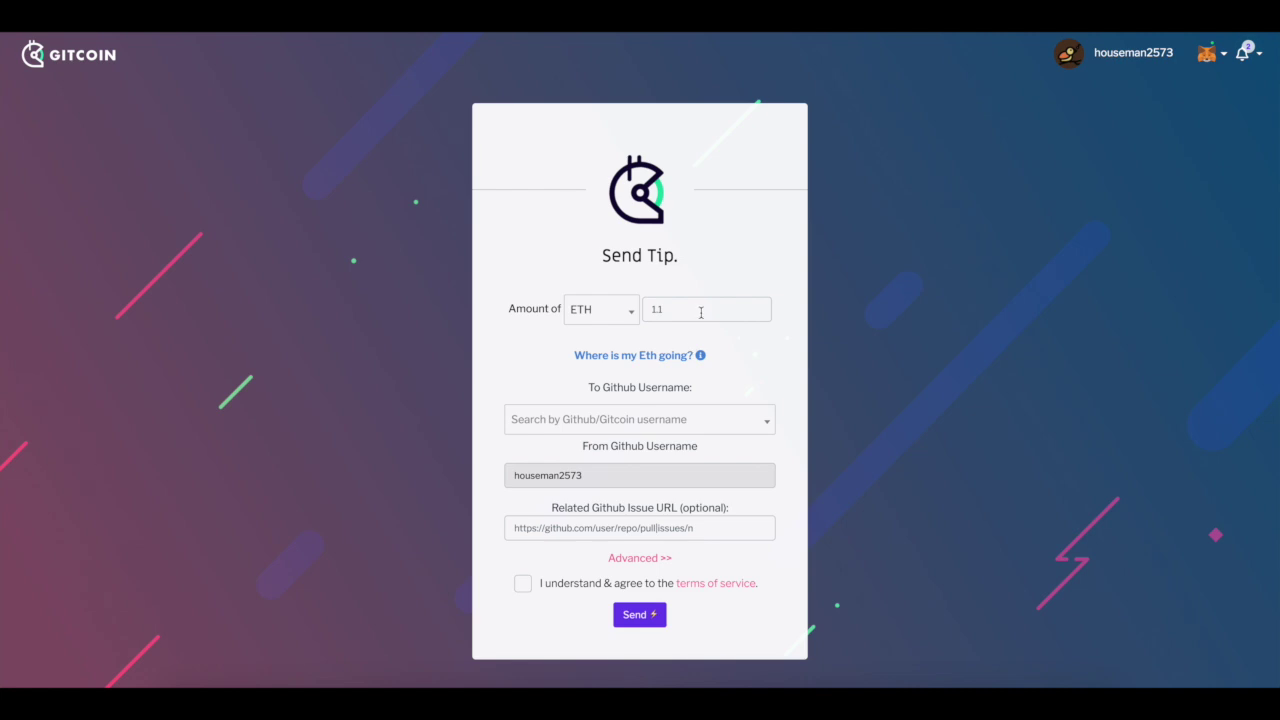
# Search the To Github Username field for your own handle and select that account
pyautogui.click(656, 421)
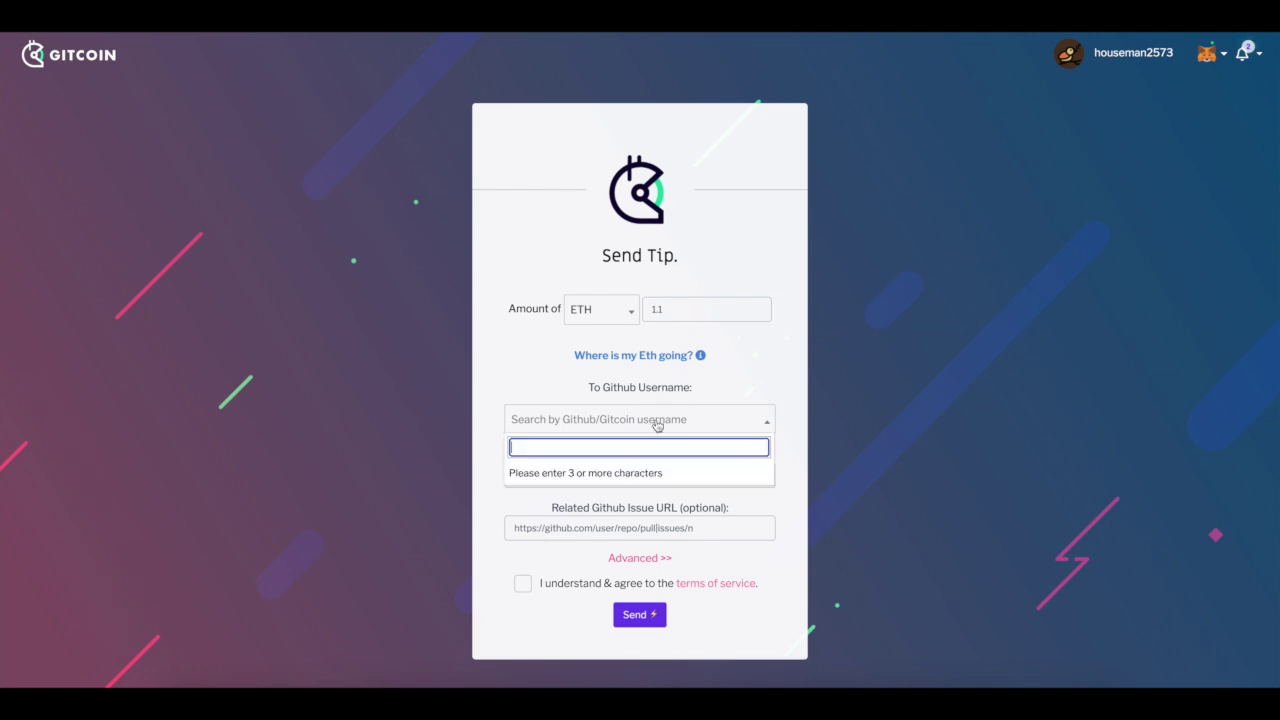
pyautogui.click(914, 337)
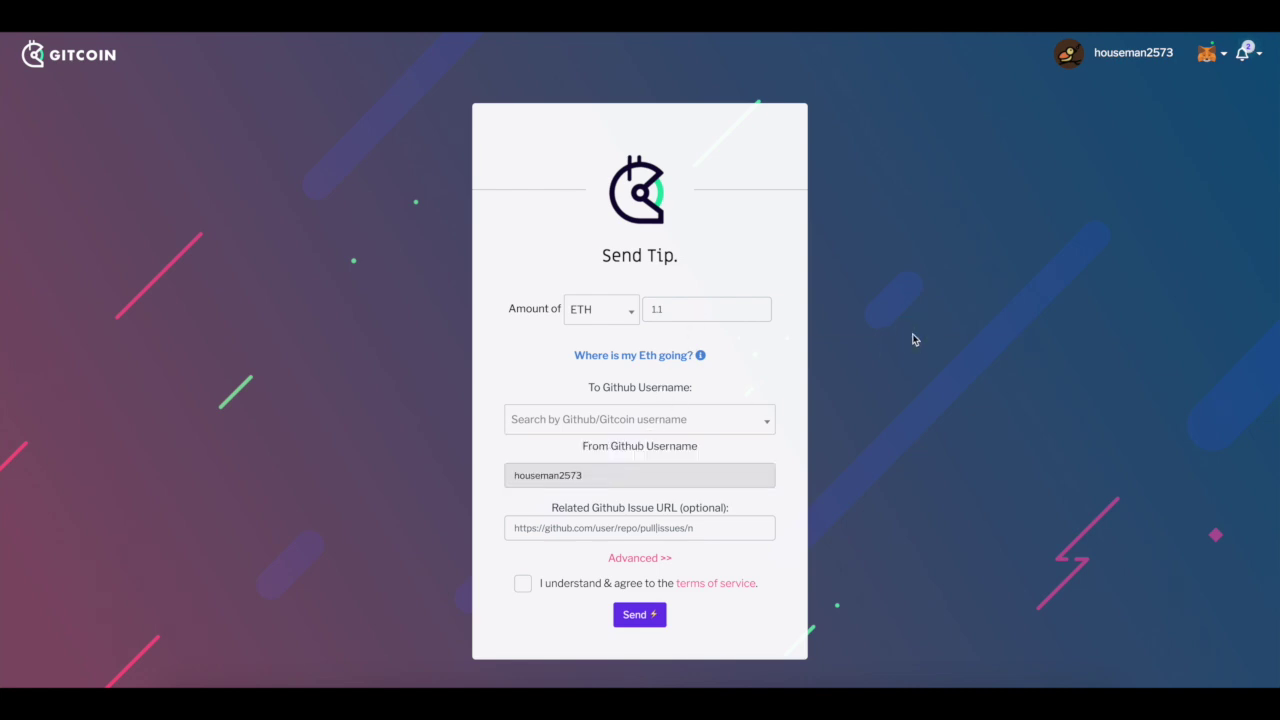
pyautogui.click(709, 417)
pyautogui.write('dfsa')
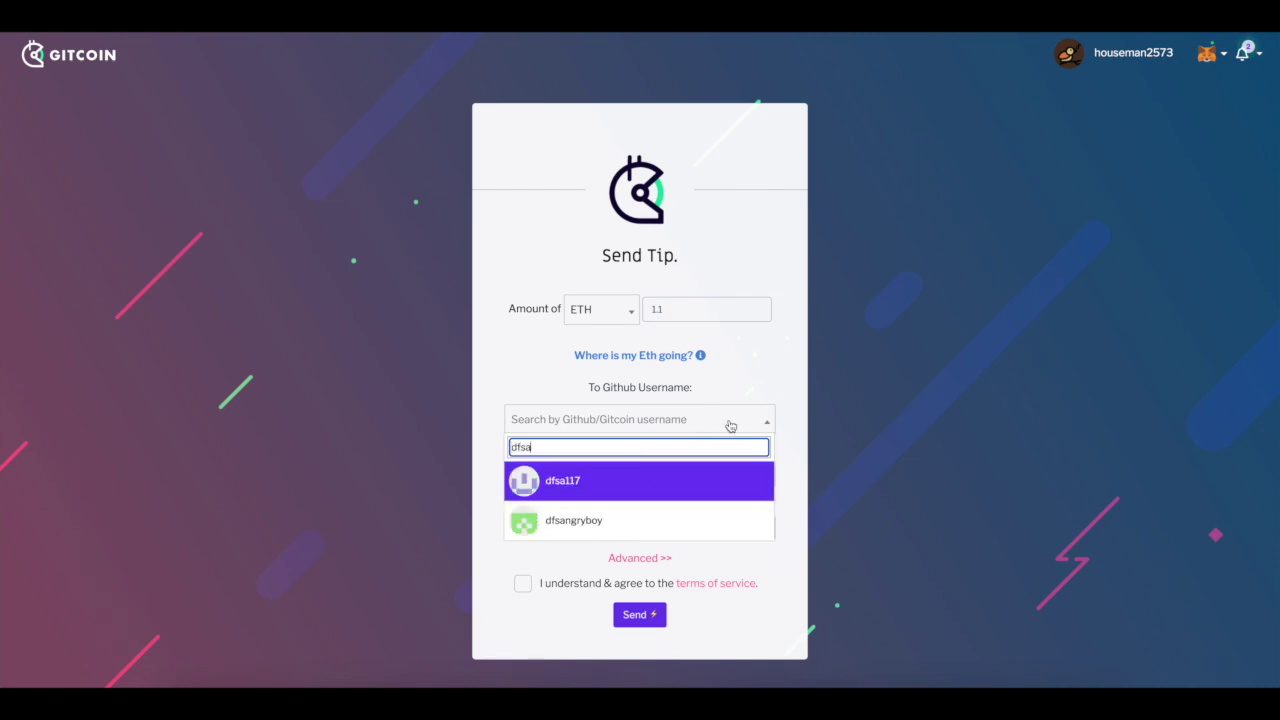
pyautogui.press('BackSpace')
pyautogui.press('BackSpace')
pyautogui.press('BackSpace')
pyautogui.press('BackSpace')
pyautogui.write('@house')
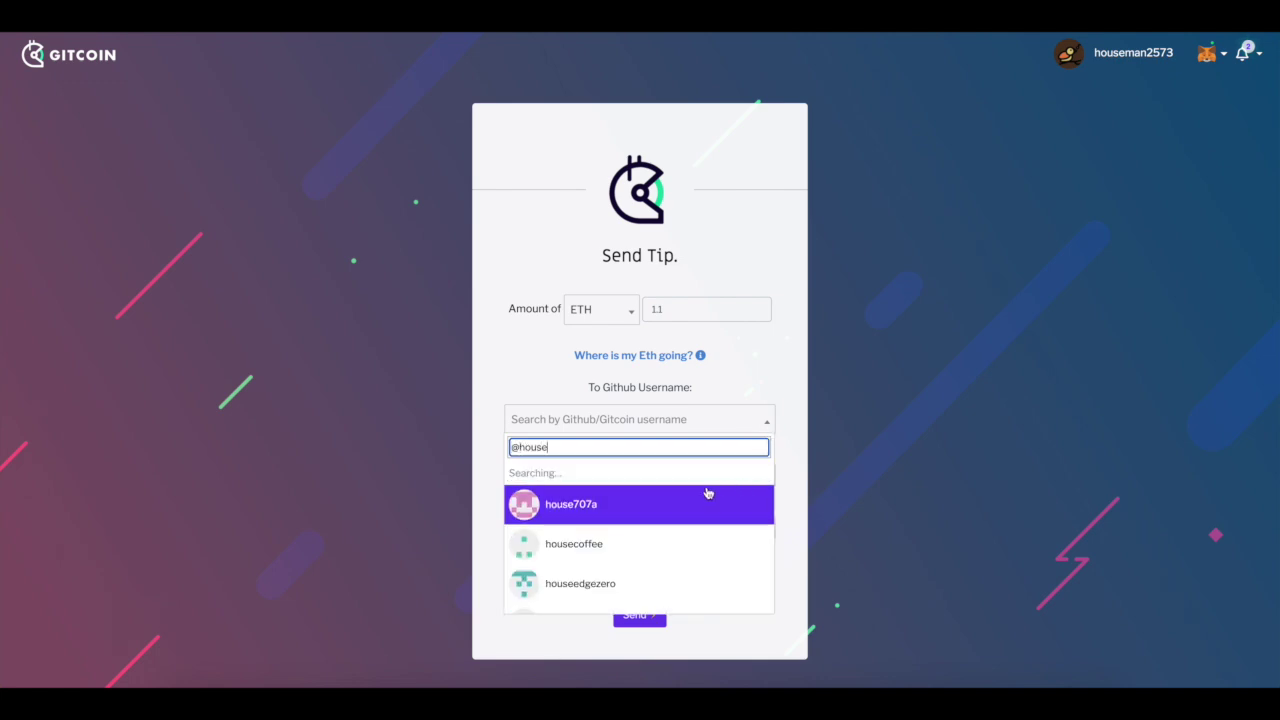
pyautogui.write('man')
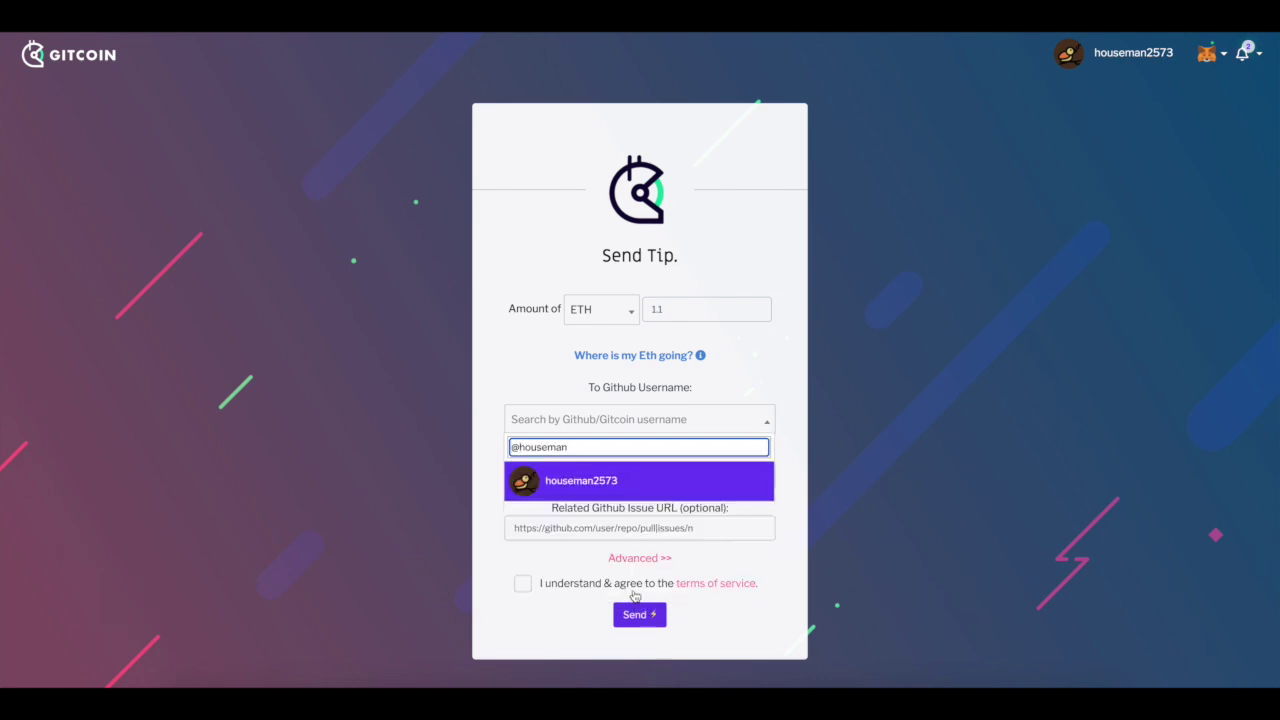
pyautogui.click(524, 481)
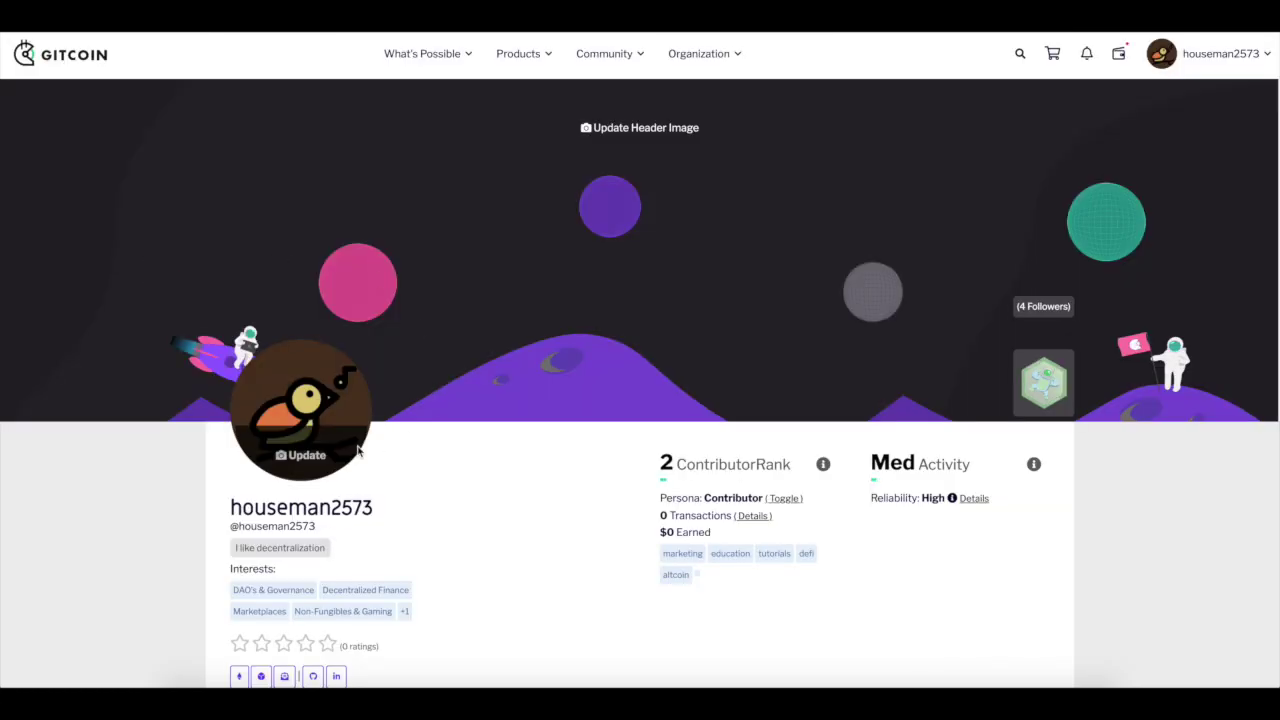
# Scroll down and back up through the Spent tab to review the three sent tips
pyautogui.scroll(-4, 451, 474)
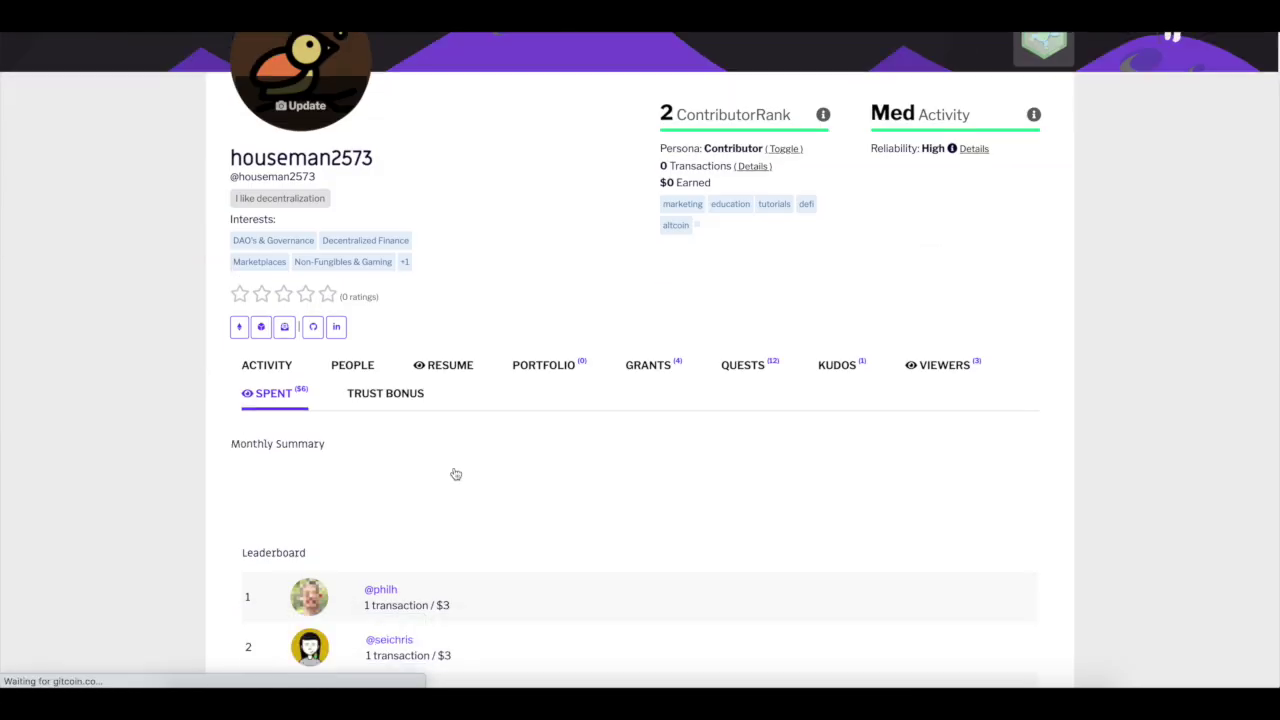
pyautogui.scroll(-2, 437, 461)
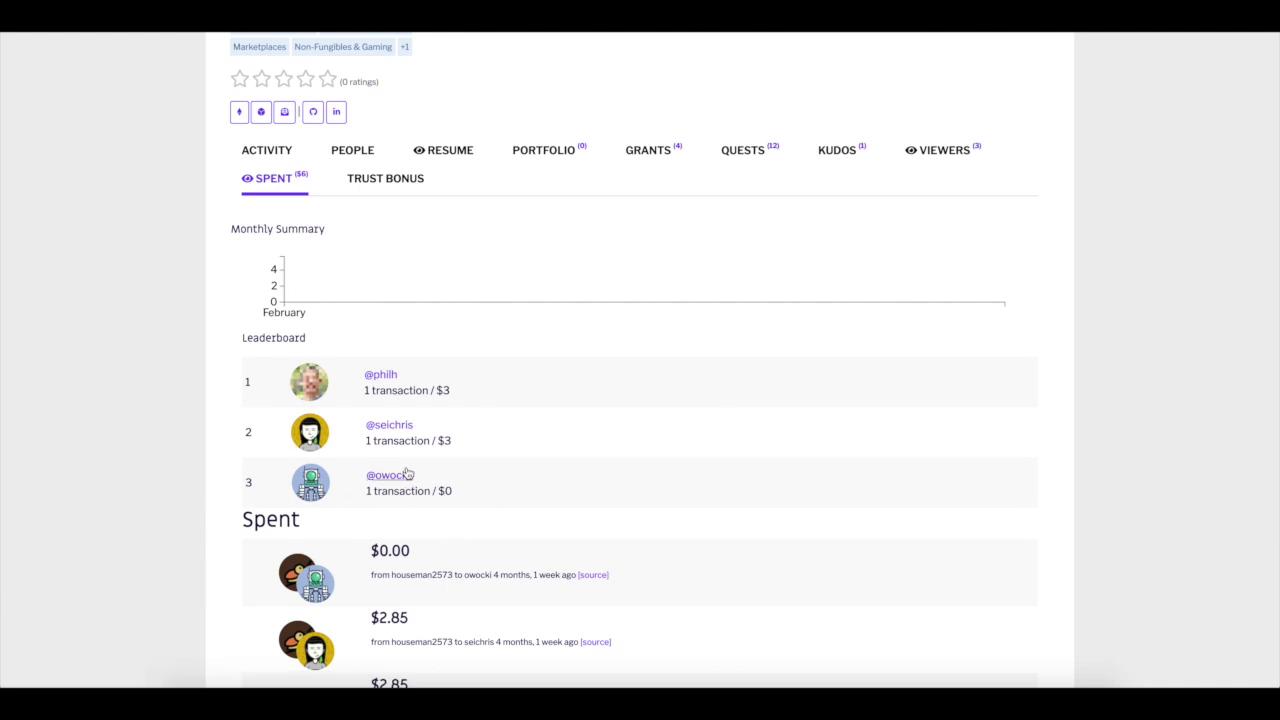
pyautogui.scroll(-2, 426, 320)
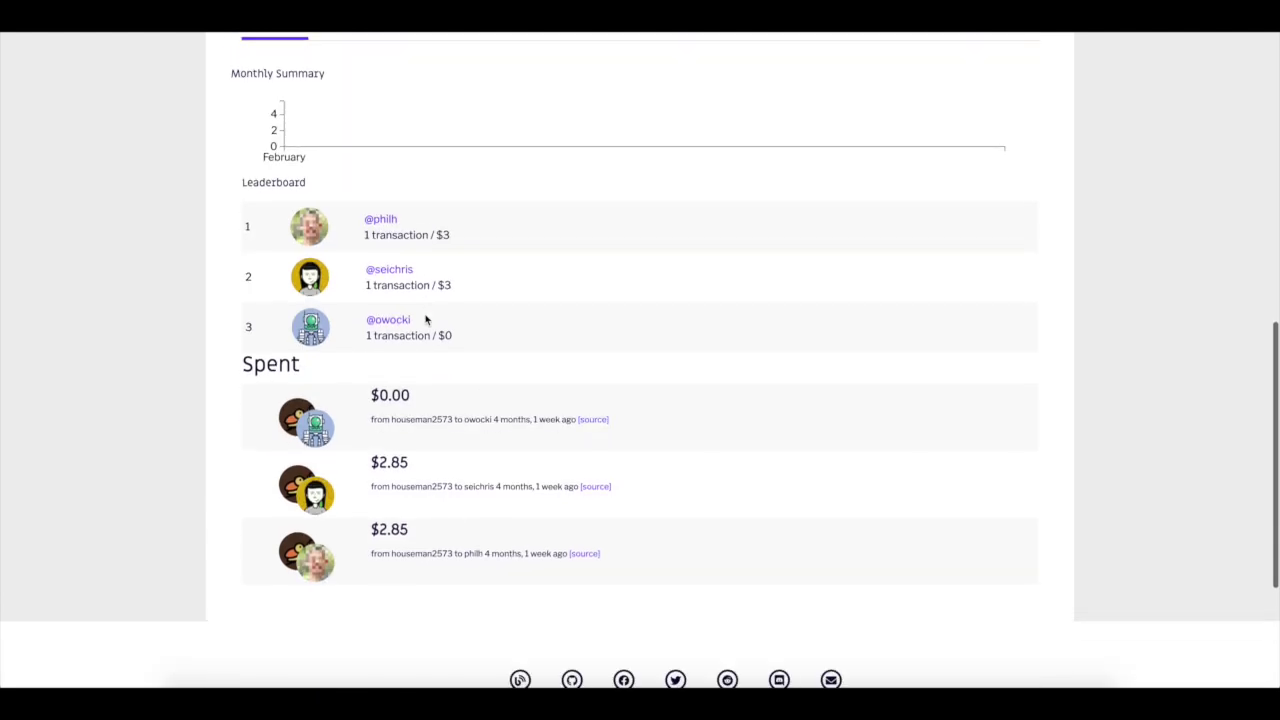
pyautogui.scroll(2, 400, 248)
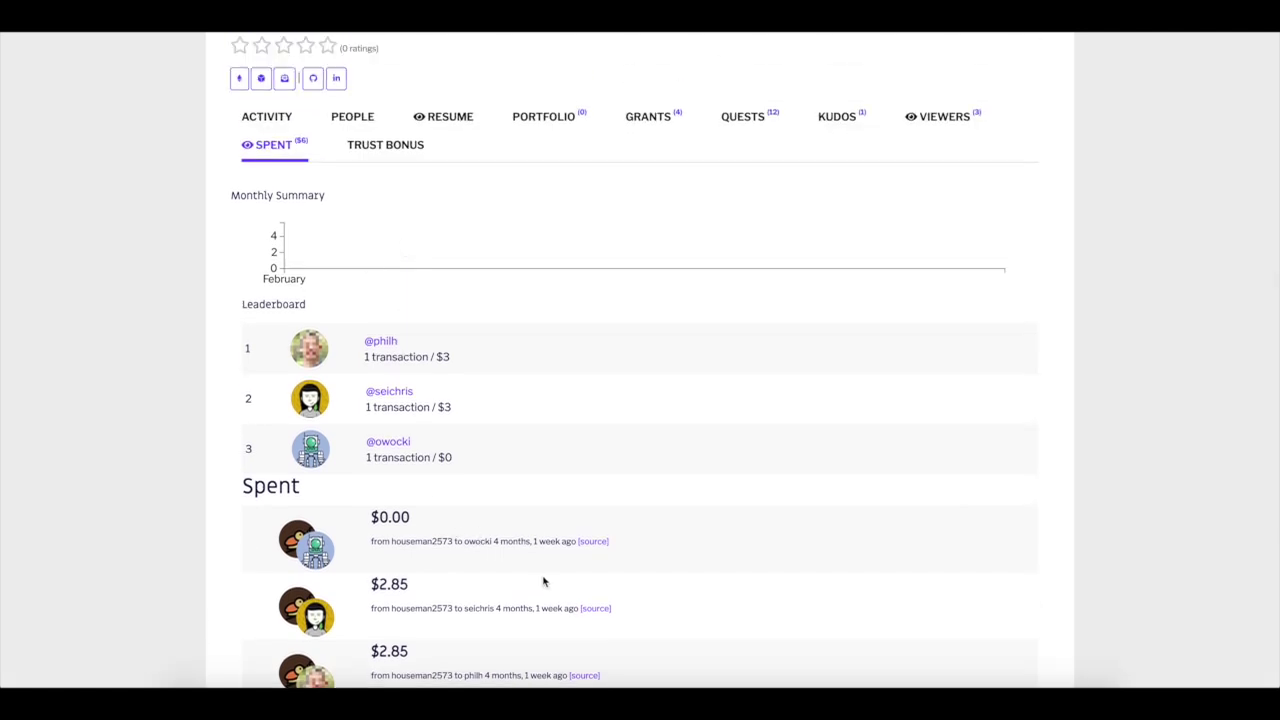
pyautogui.scroll(3, 540, 581)
pyautogui.scroll(5, 540, 581)
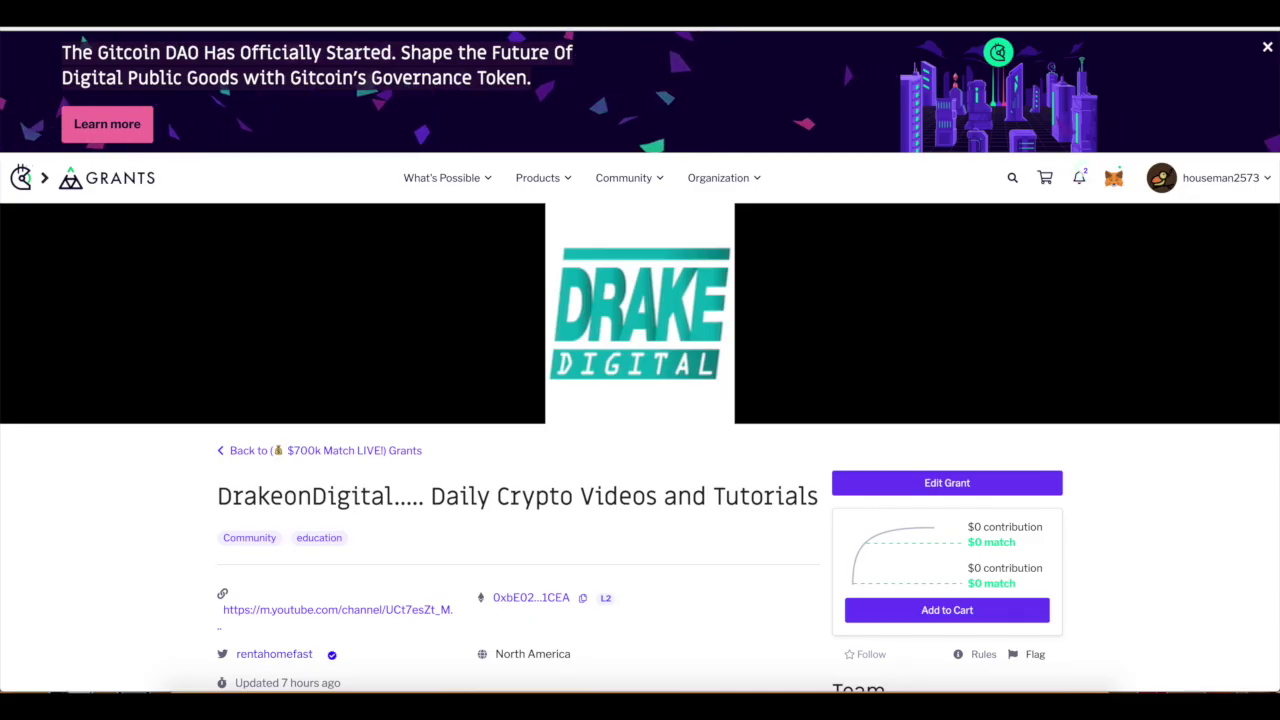
# Type 'pri' in the address bar to begin heading to Proverbs 23 (NIV) on Bible Gateway
pyautogui.write('pri')
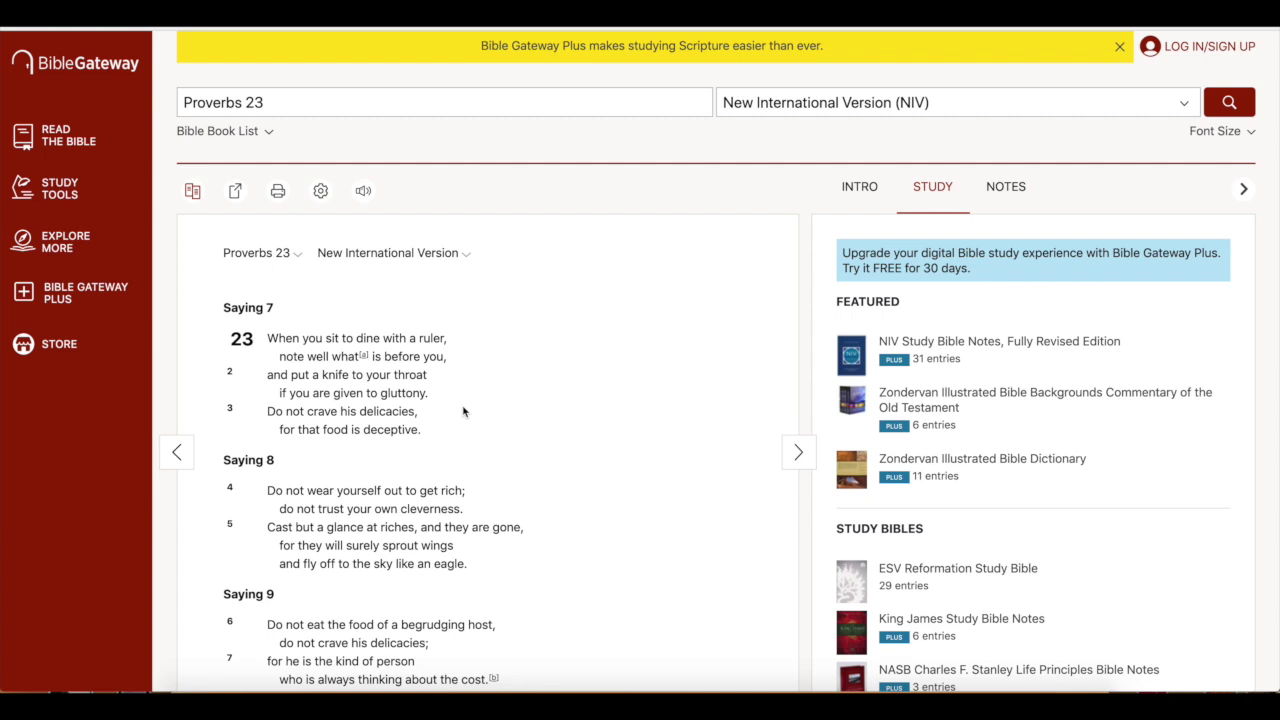
pyautogui.scroll(-4, 463, 411)
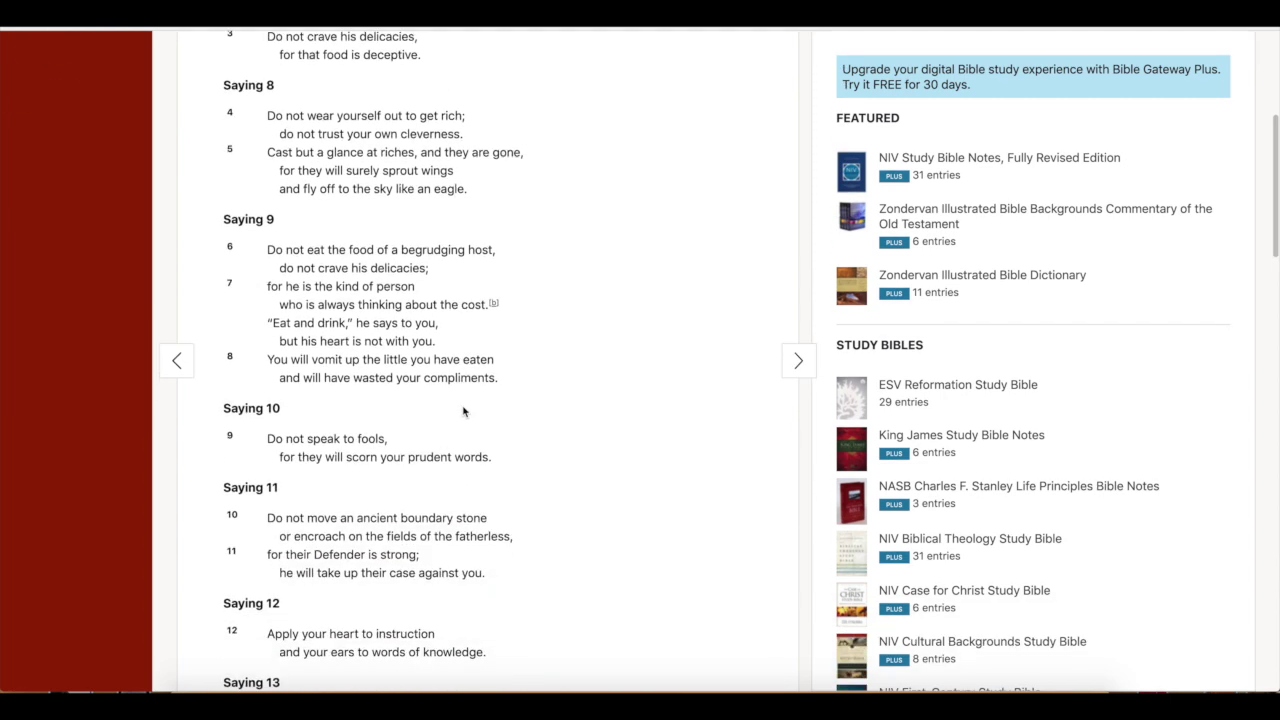
pyautogui.scroll(-1, 463, 411)
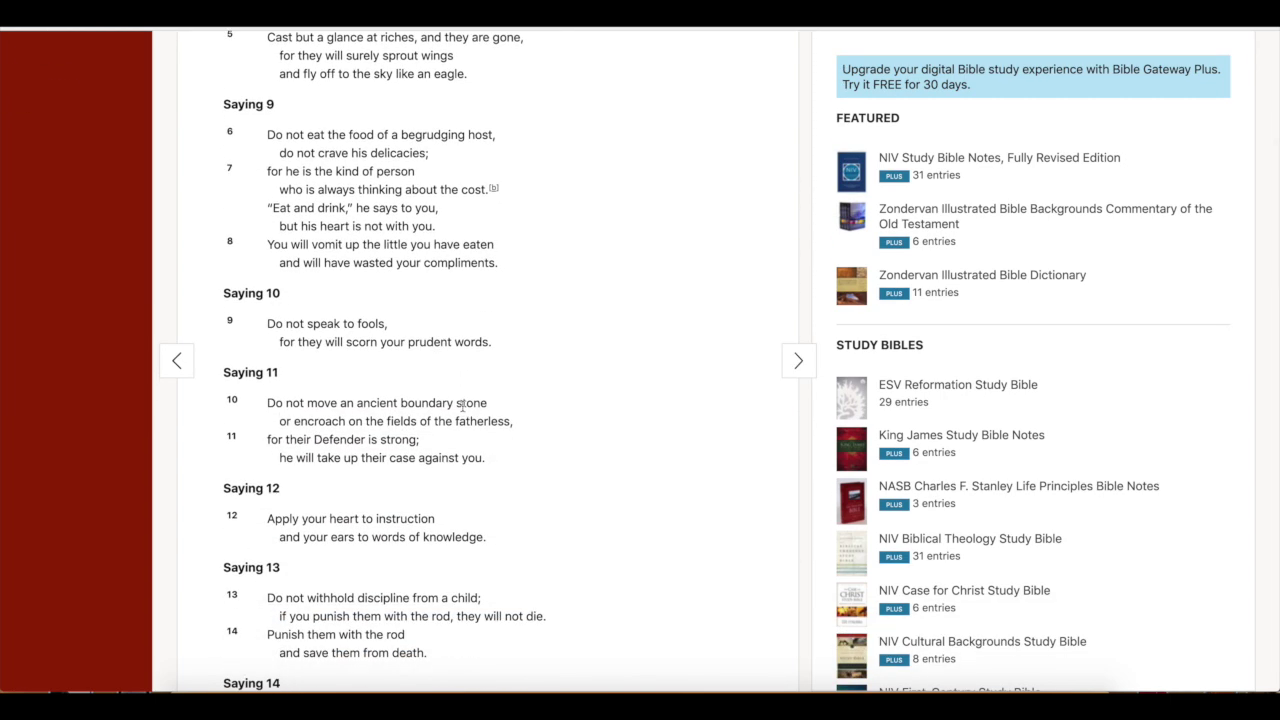
pyautogui.scroll(-2, 462, 405)
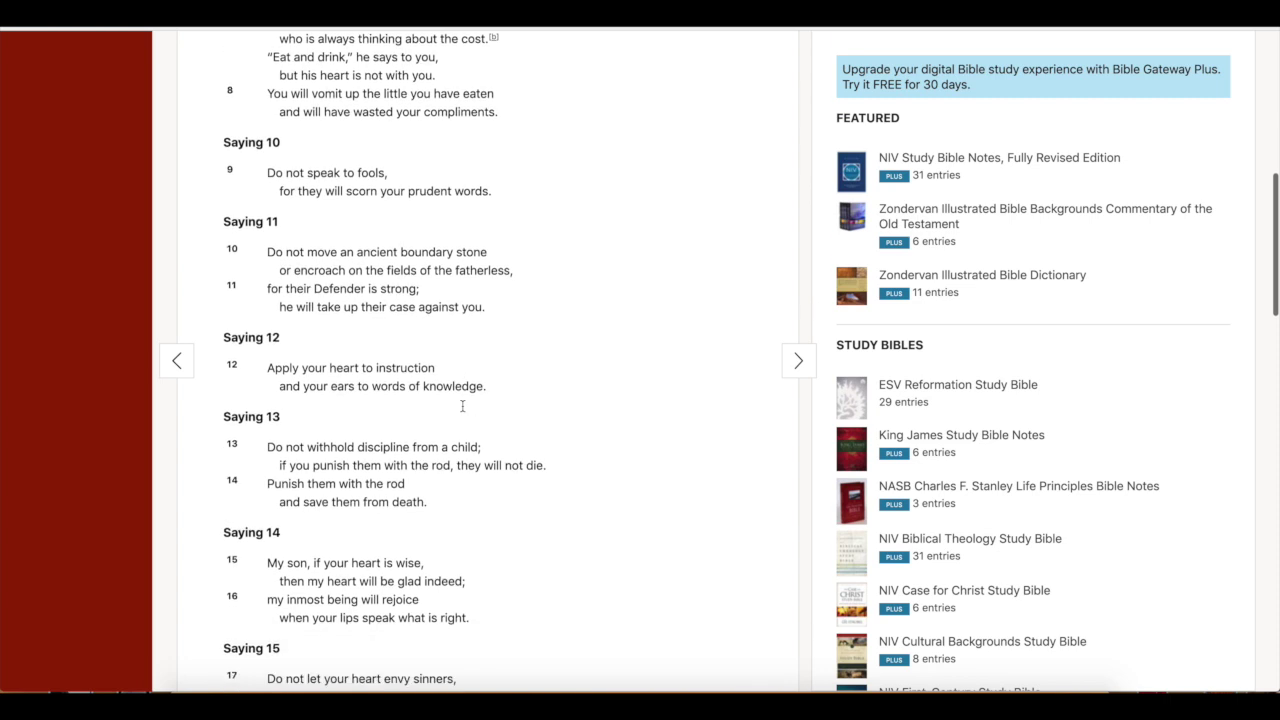